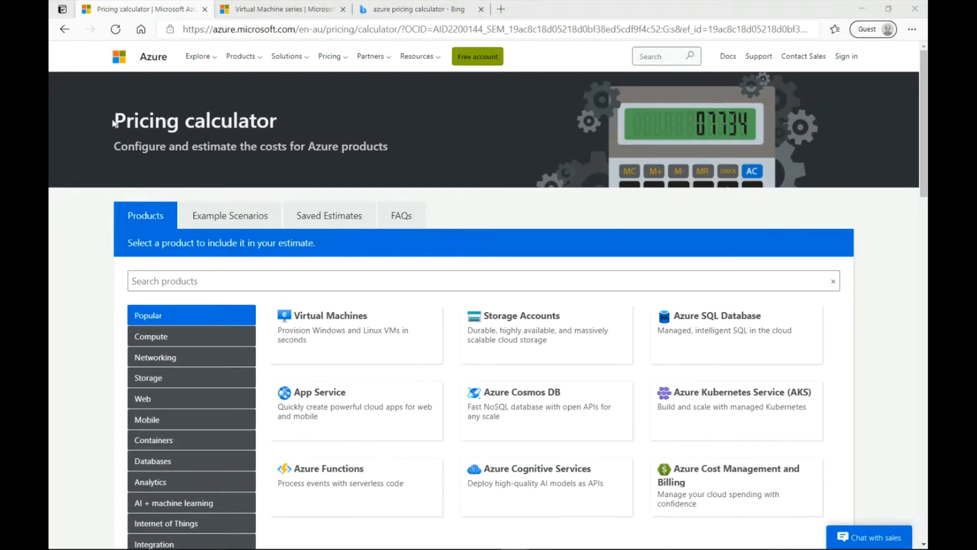
Step: Look over the Azure Pricing calculator page and the Bing search for azure pricing calculator that opened it
drag(114, 123, 301, 125)
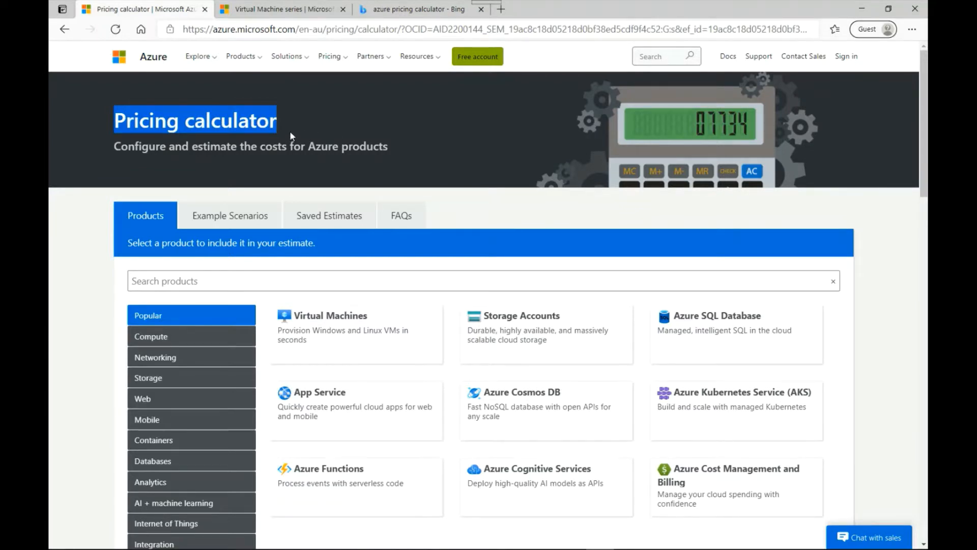
click(316, 123)
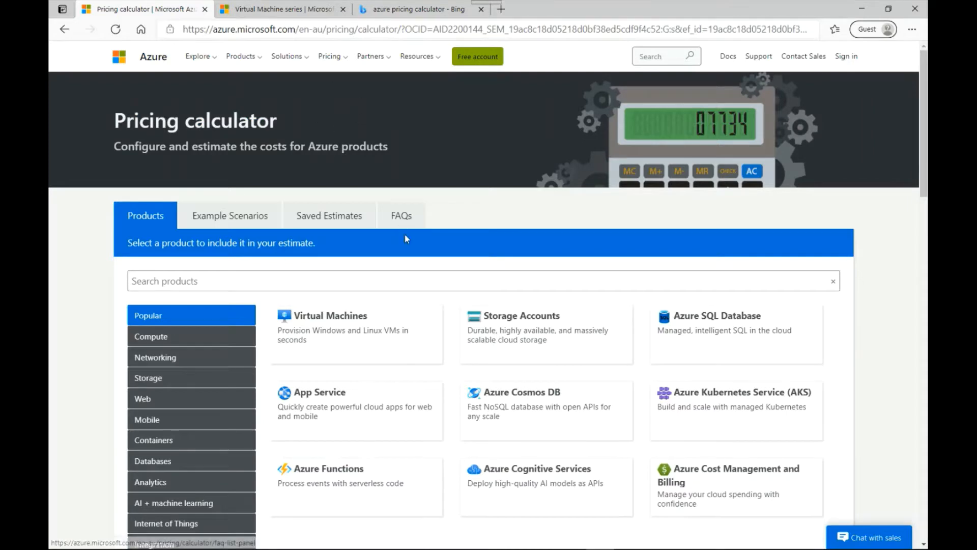
click(396, 8)
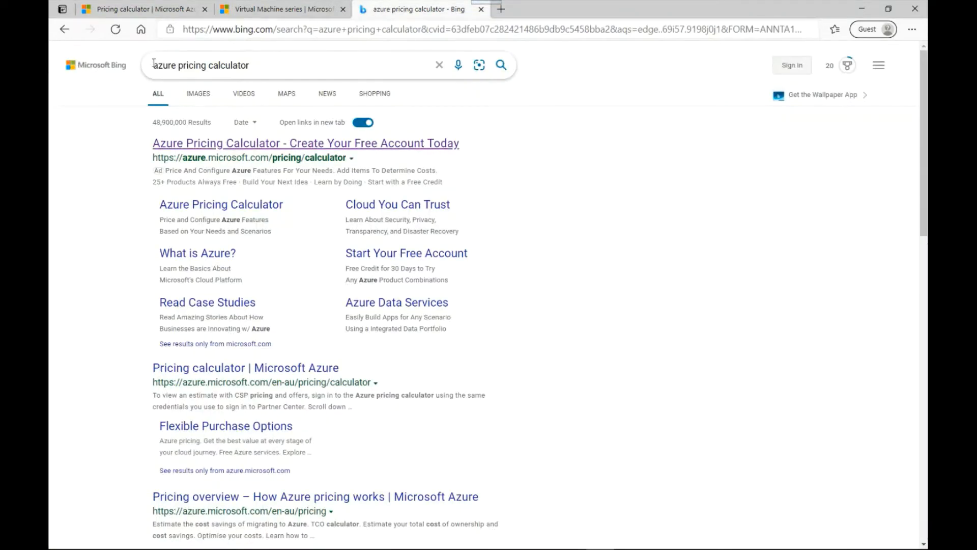
drag(154, 62, 269, 58)
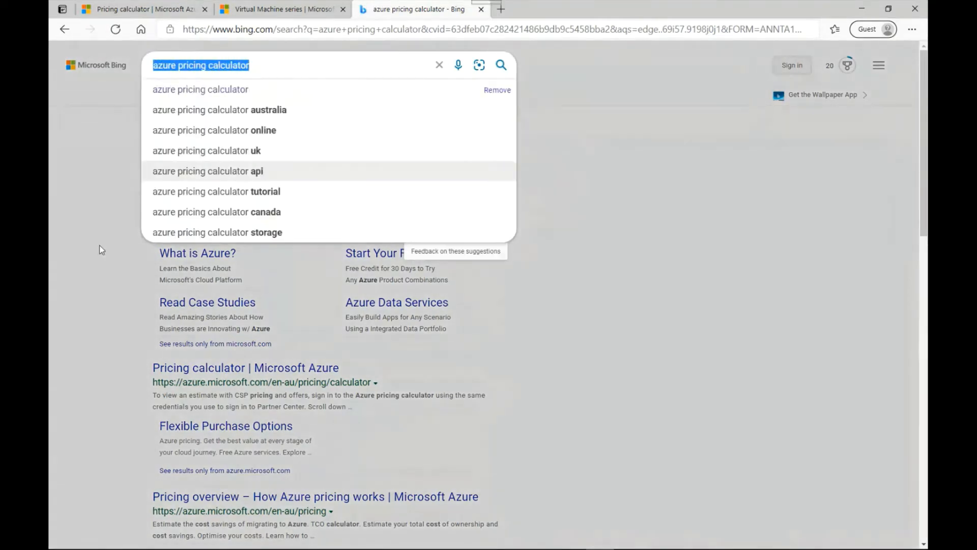
click(88, 246)
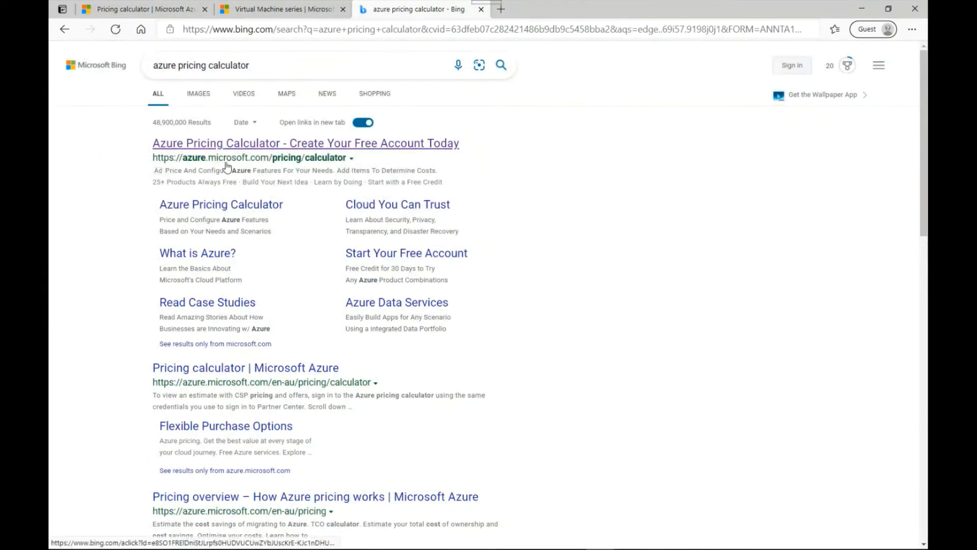
click(135, 8)
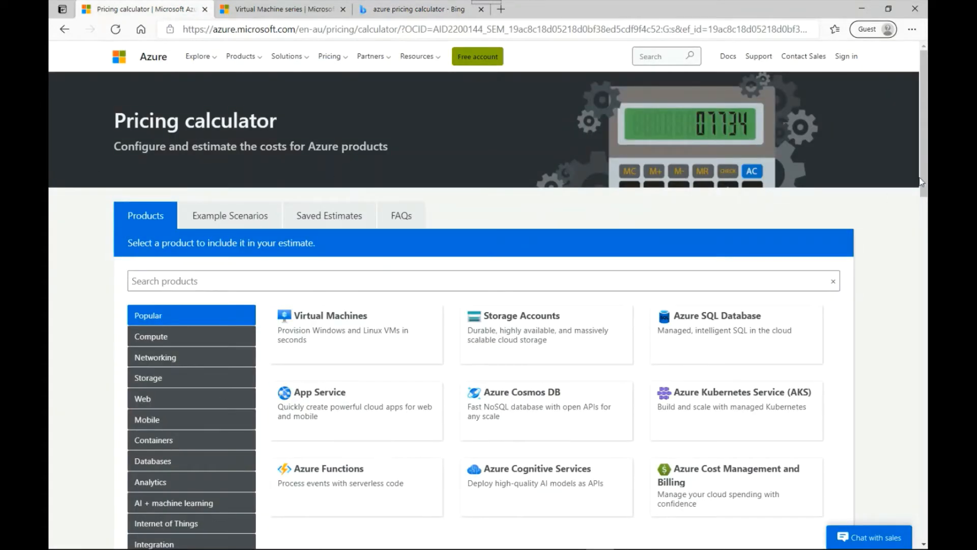
Step: Browse the Compute, Networking and Storage product categories and add Virtual Machines to the estimate
drag(922, 206, 915, 240)
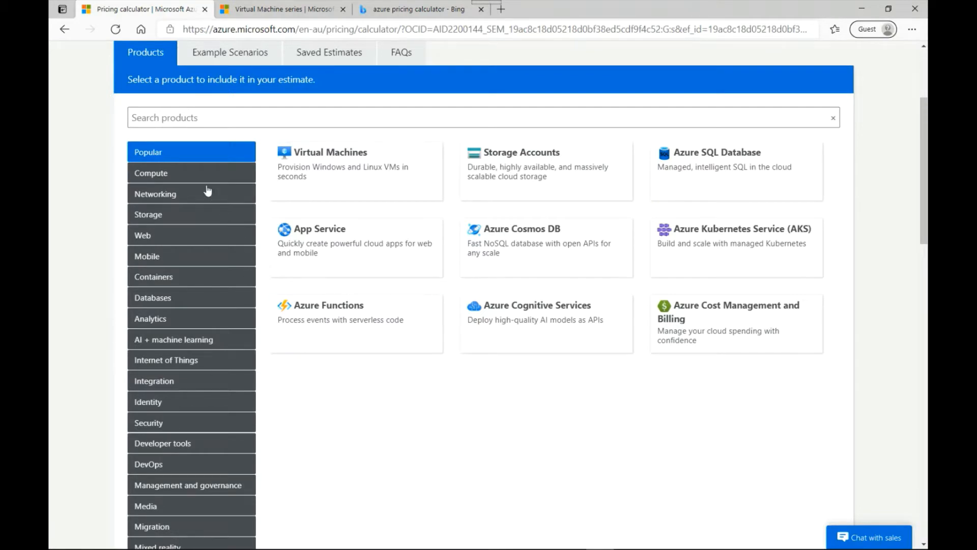
click(165, 175)
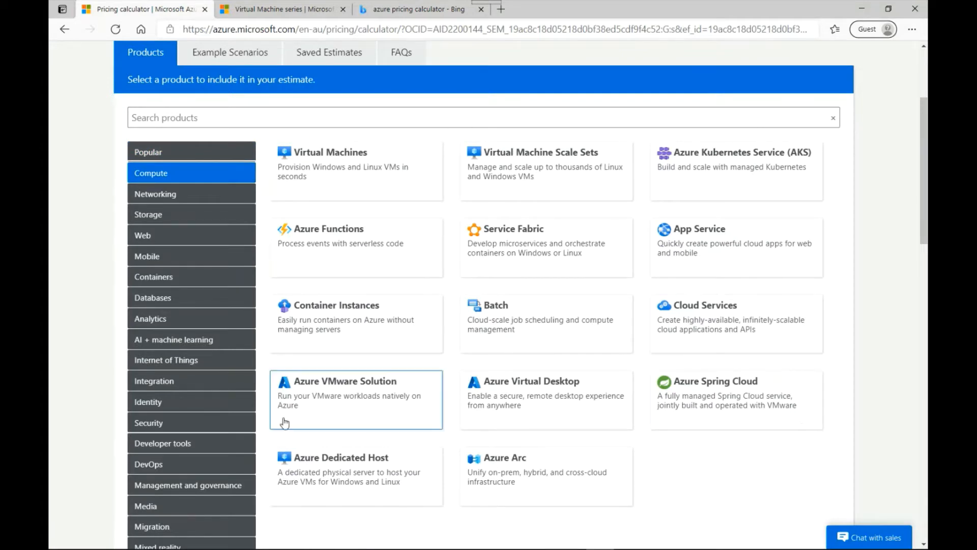
click(153, 196)
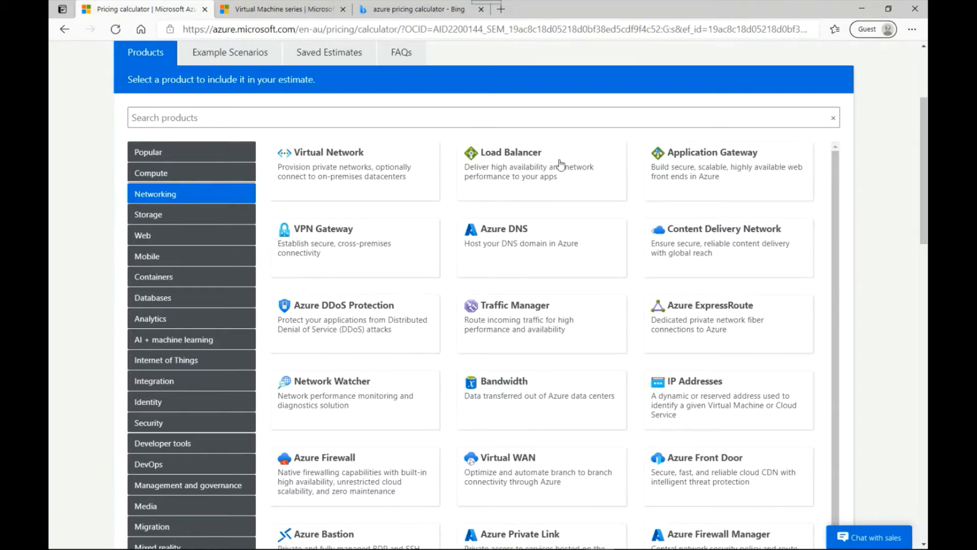
click(168, 220)
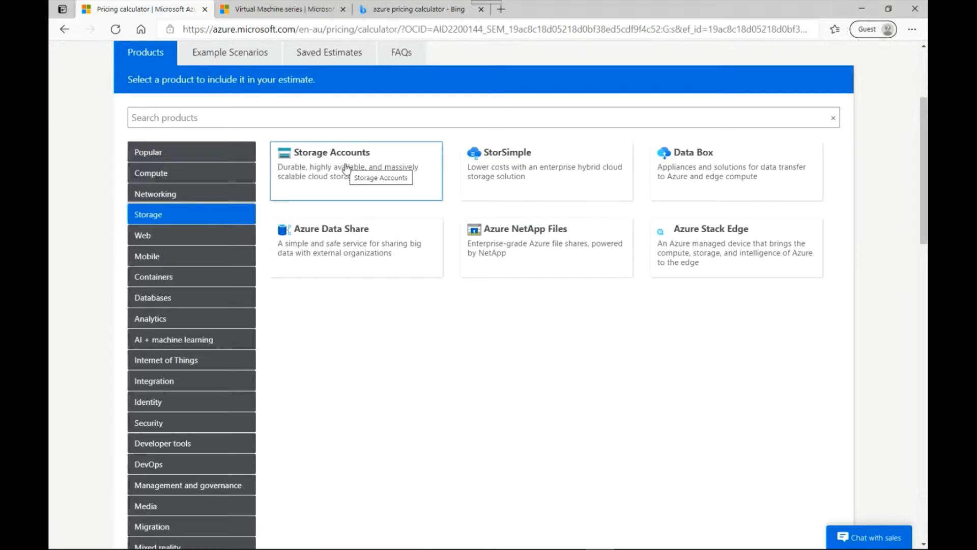
click(163, 176)
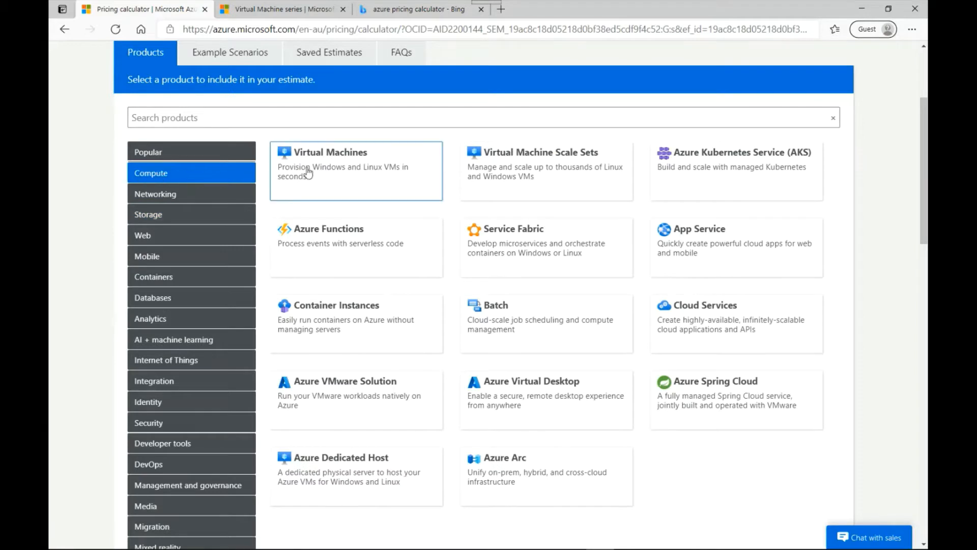
click(335, 170)
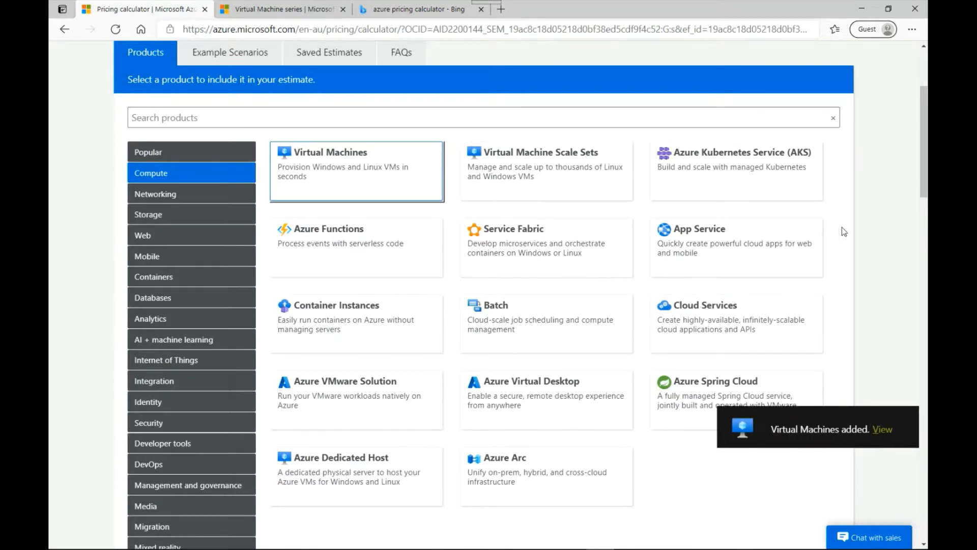
scroll(876, 236, down, 10)
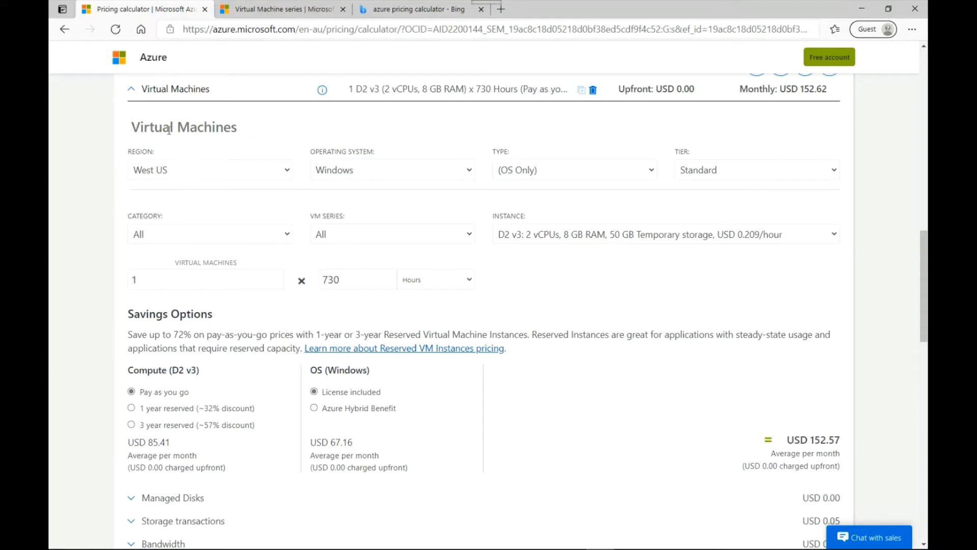
Step: Set the virtual machine's region to Australia East and keep Windows as its operating system
click(175, 175)
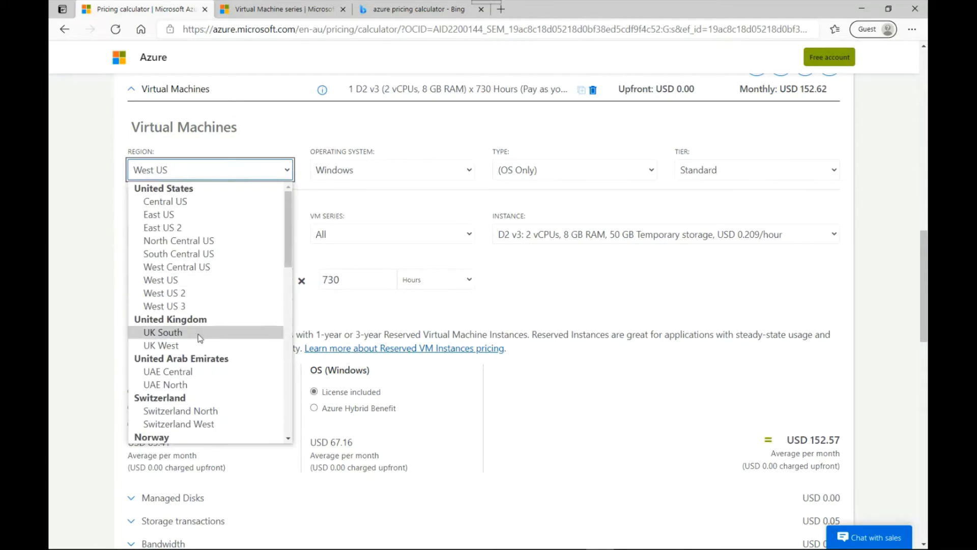
scroll(216, 346, down, 8)
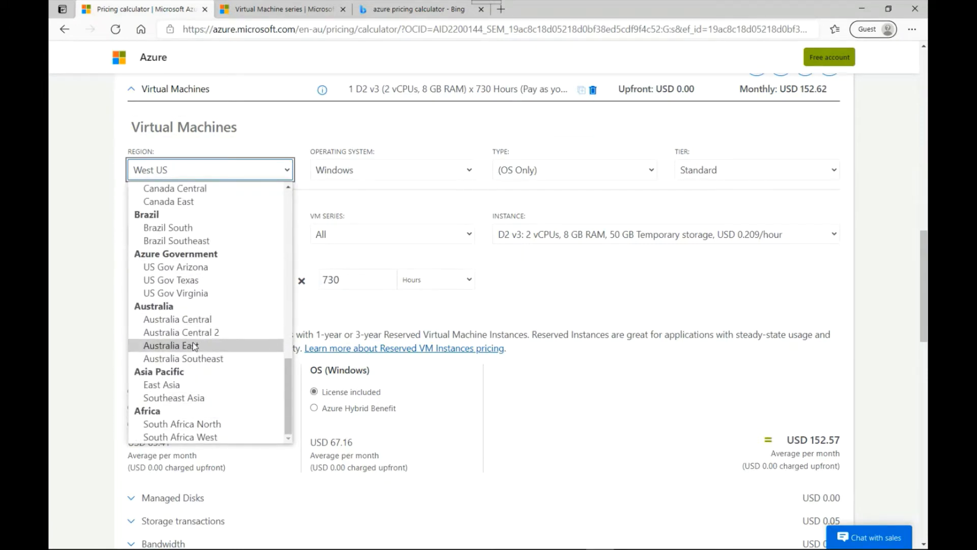
click(196, 347)
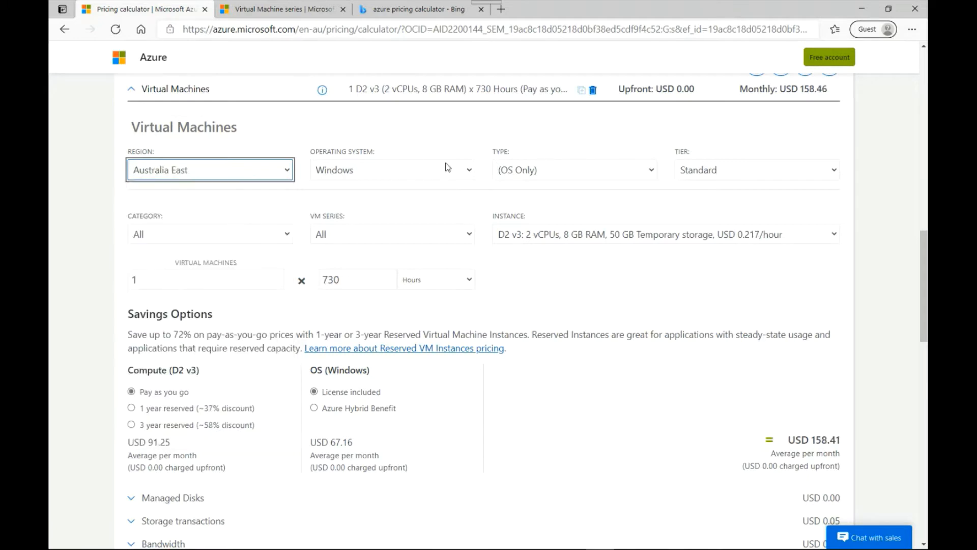
click(376, 174)
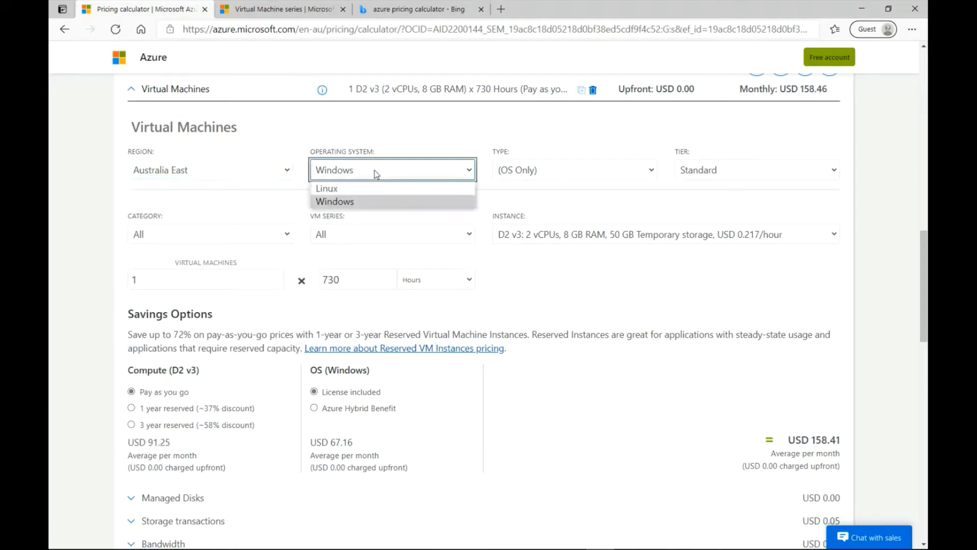
click(342, 205)
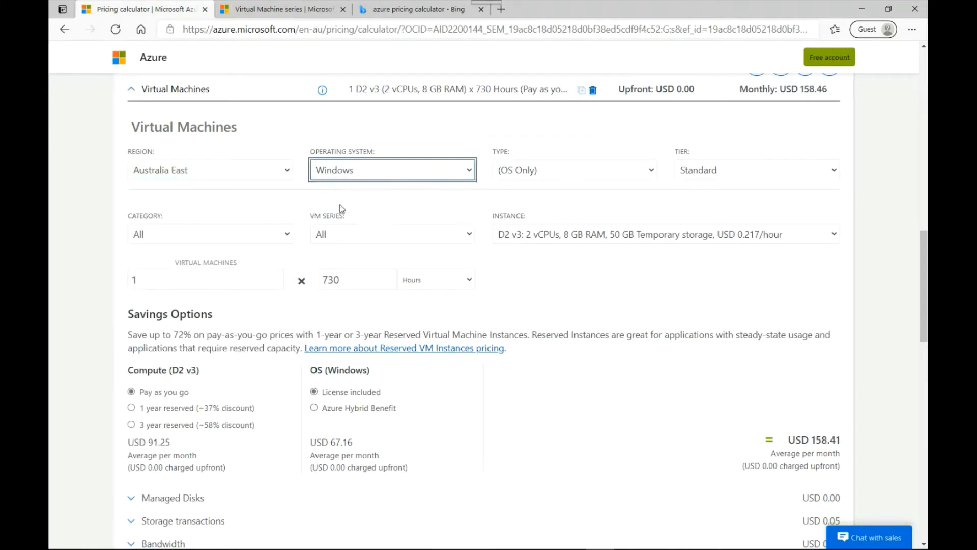
Step: Review the Type, Tier and Category options, keeping (OS Only), Standard and All
click(560, 175)
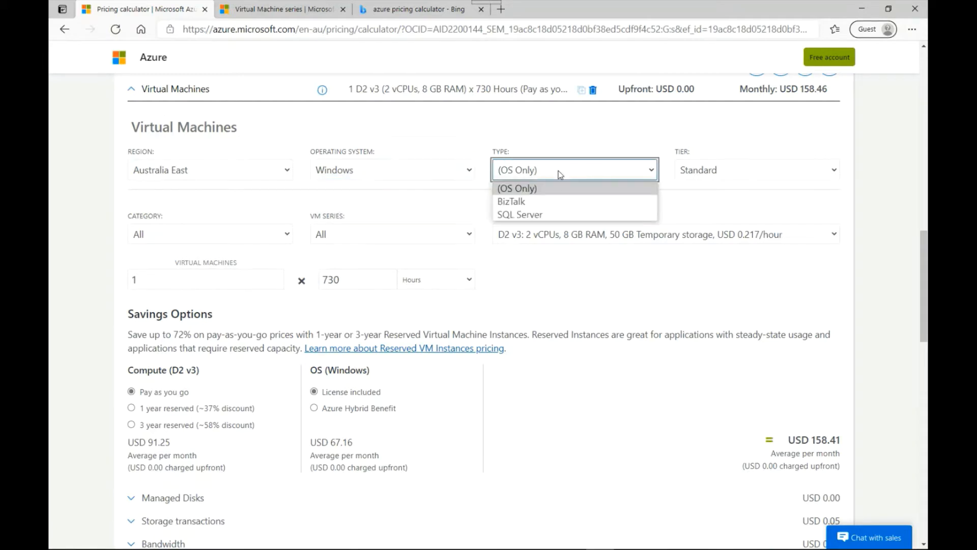
click(560, 175)
click(711, 175)
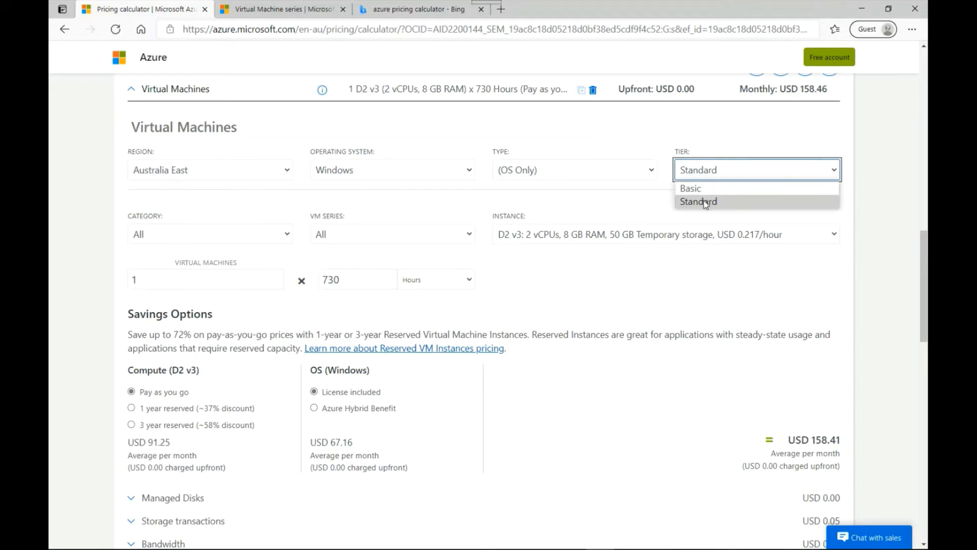
click(705, 203)
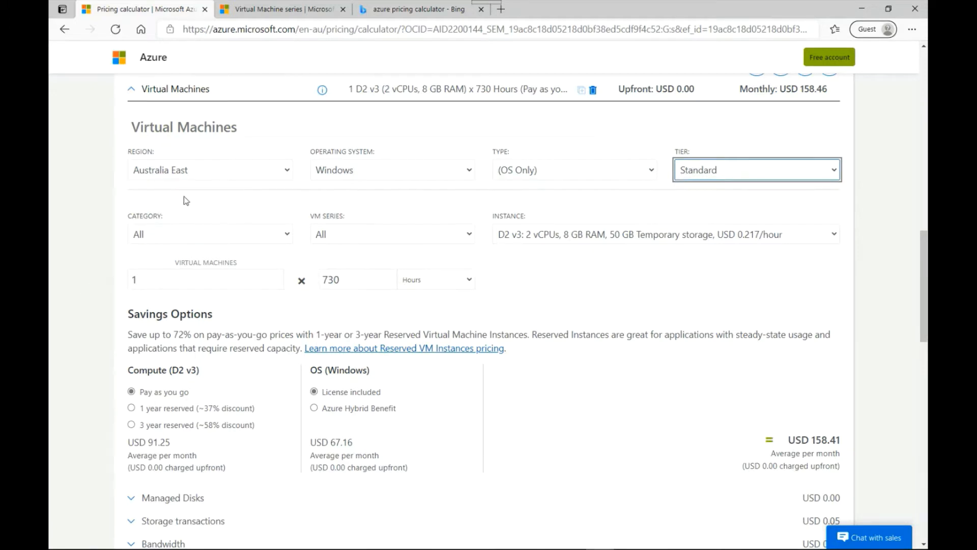
click(175, 237)
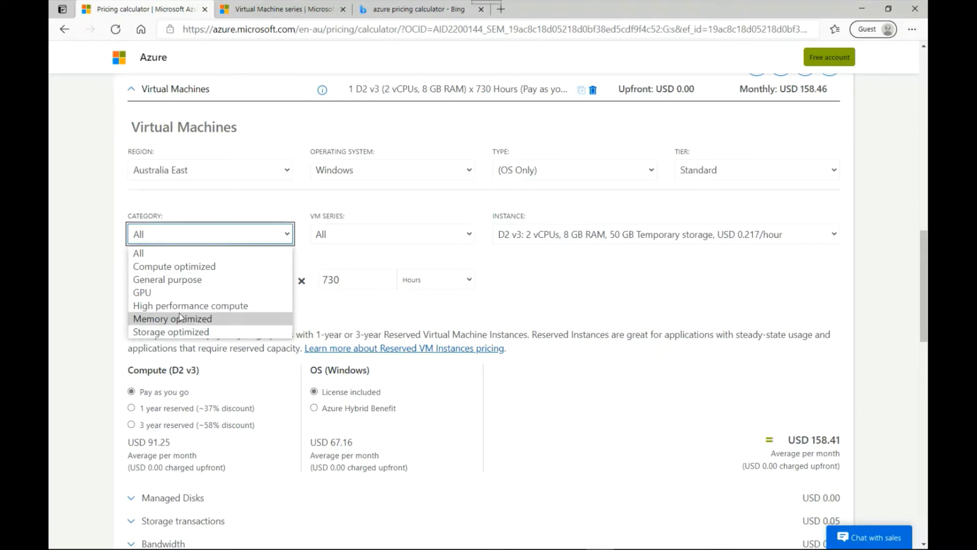
click(192, 213)
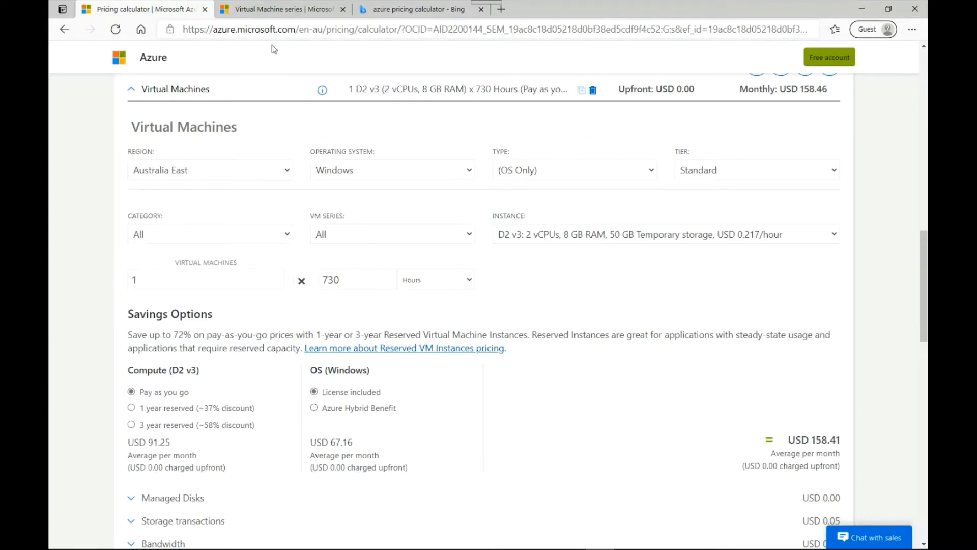
Step: Switch to the Virtual Machine series page and read the A-series description
click(281, 10)
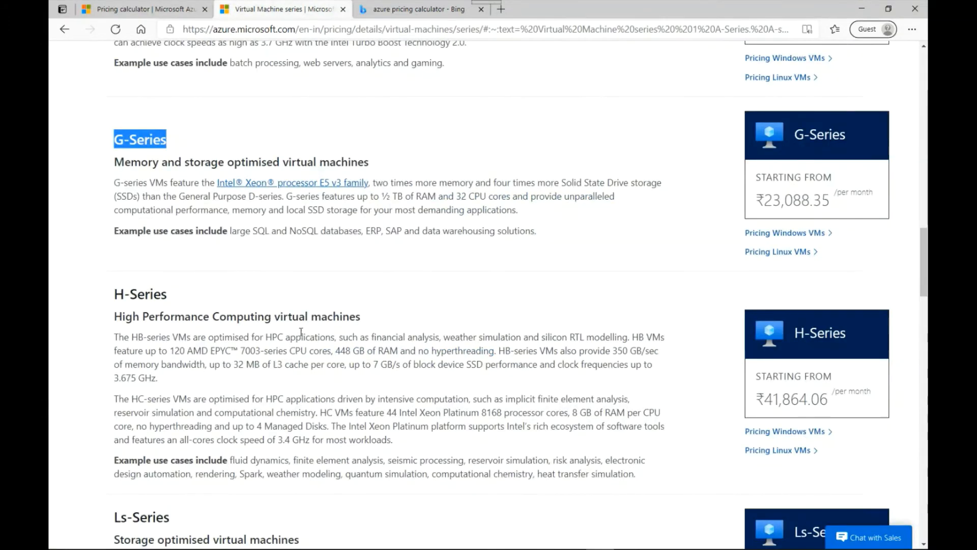
scroll(177, 190, up, 15)
drag(113, 159, 355, 165)
click(339, 406)
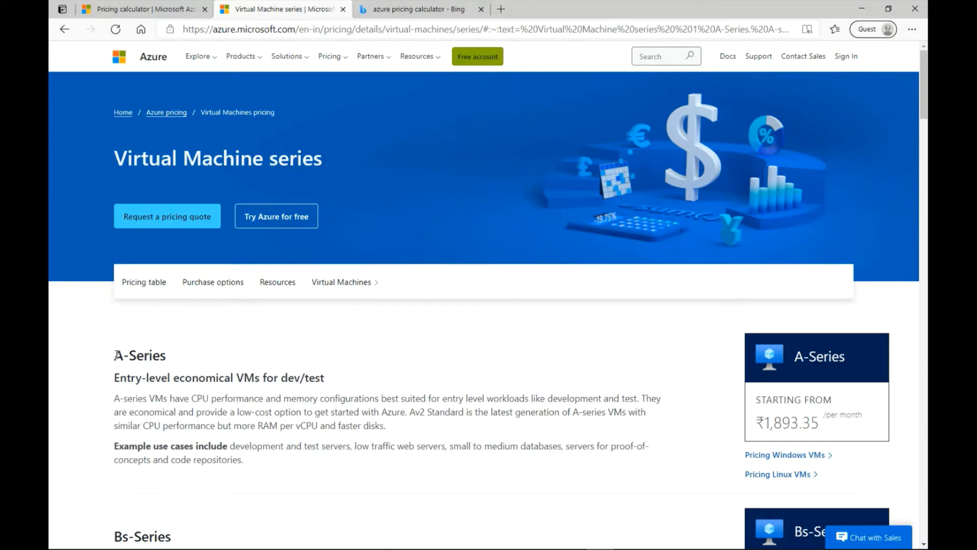
drag(116, 355, 185, 354)
click(185, 406)
drag(115, 379, 425, 398)
click(305, 458)
drag(114, 450, 245, 460)
click(402, 478)
Step: Read the Bs, D, E and N-series descriptions and return to the pricing calculator tab
scroll(357, 458, down, 20)
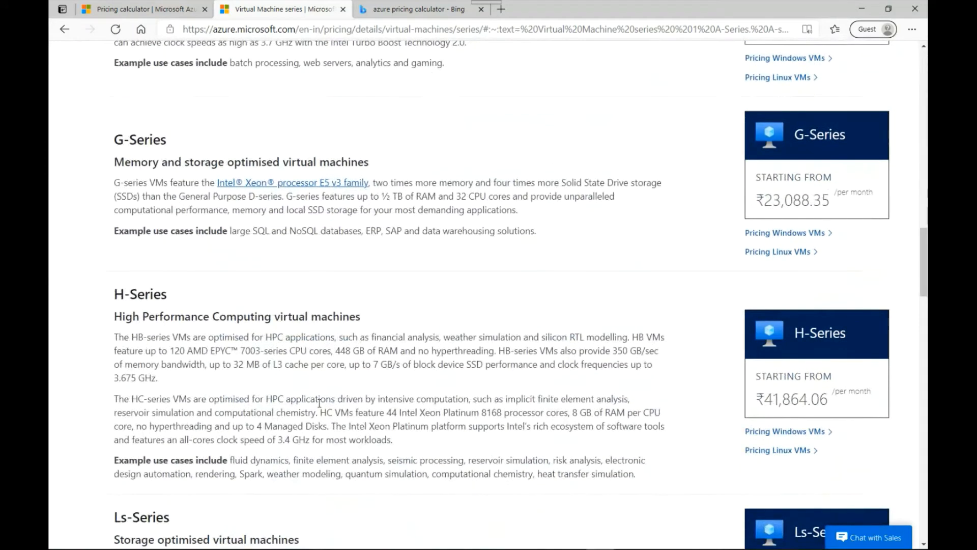
scroll(320, 407, up, 6)
scroll(320, 407, up, 6)
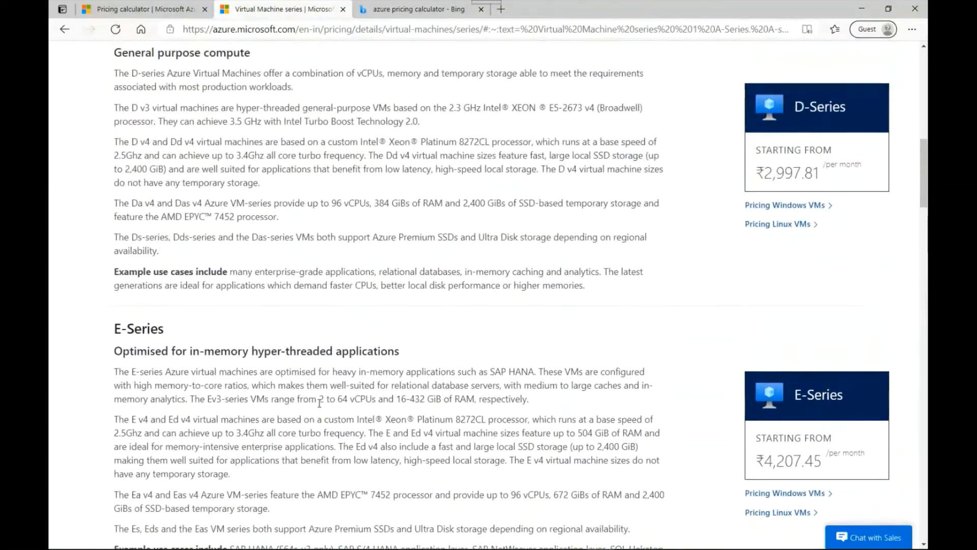
scroll(196, 80, up, 6)
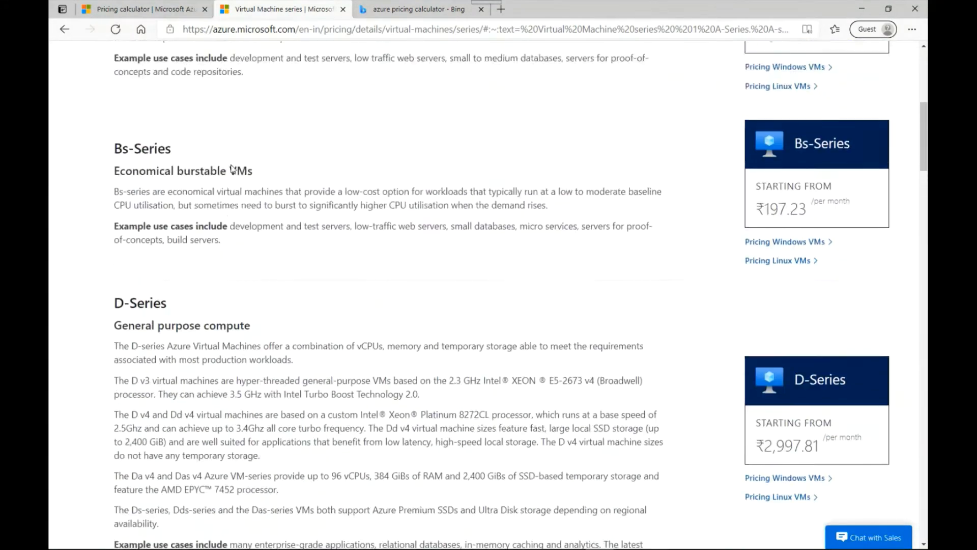
drag(114, 360, 193, 370)
click(314, 356)
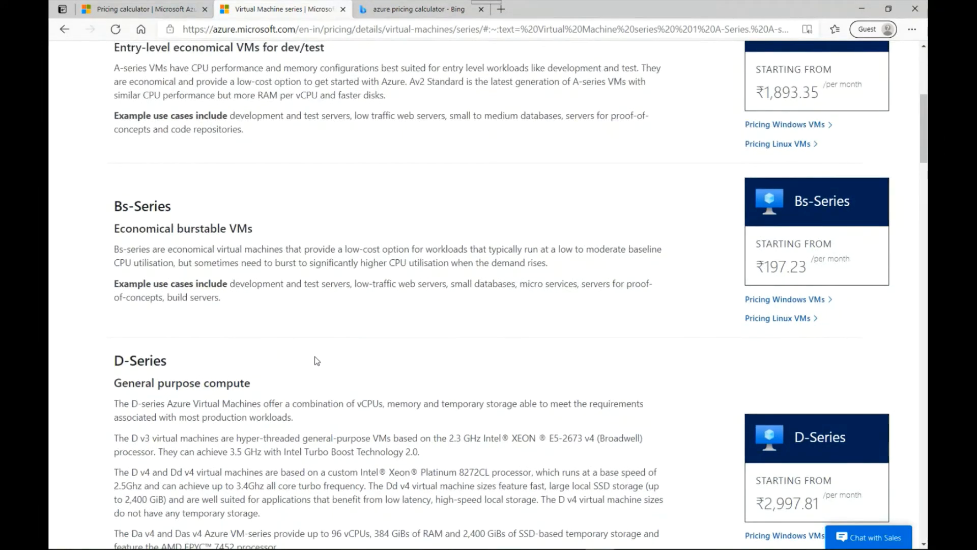
scroll(356, 341, down, 6)
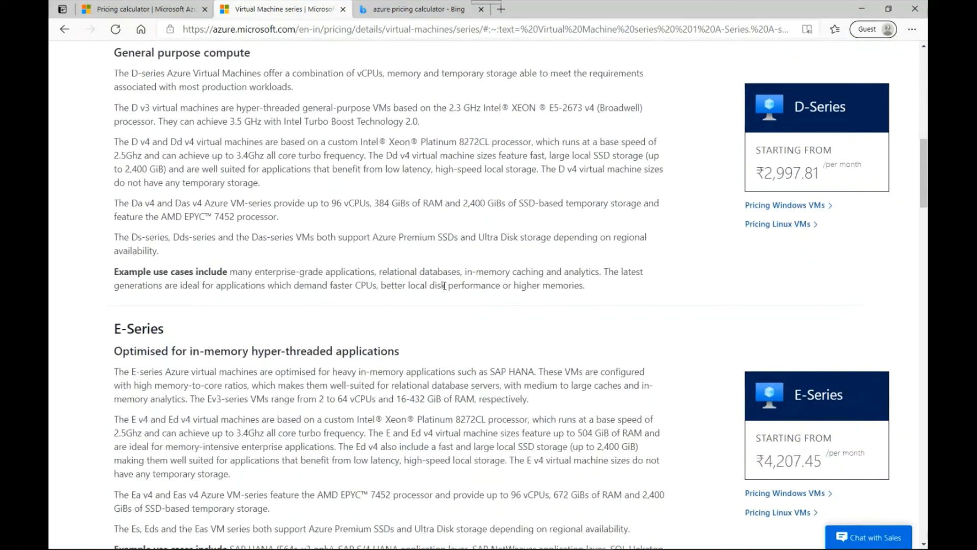
drag(434, 285, 595, 292)
scroll(321, 376, down, 15)
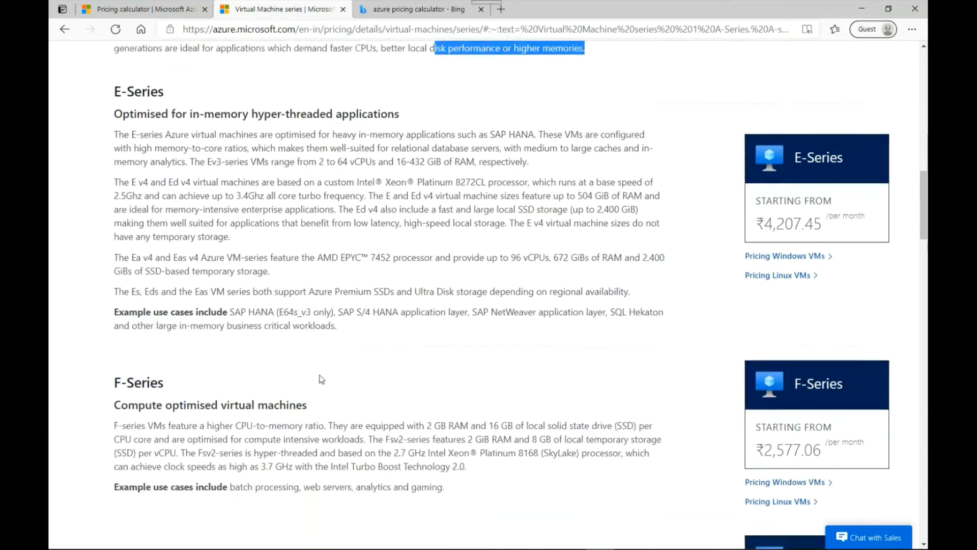
scroll(321, 376, down, 8)
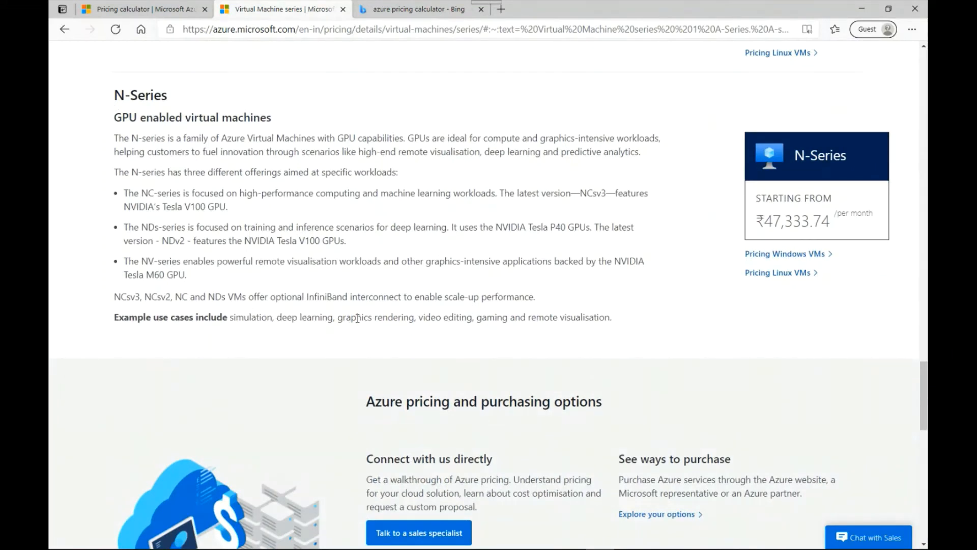
drag(344, 318, 515, 317)
drag(112, 104, 196, 98)
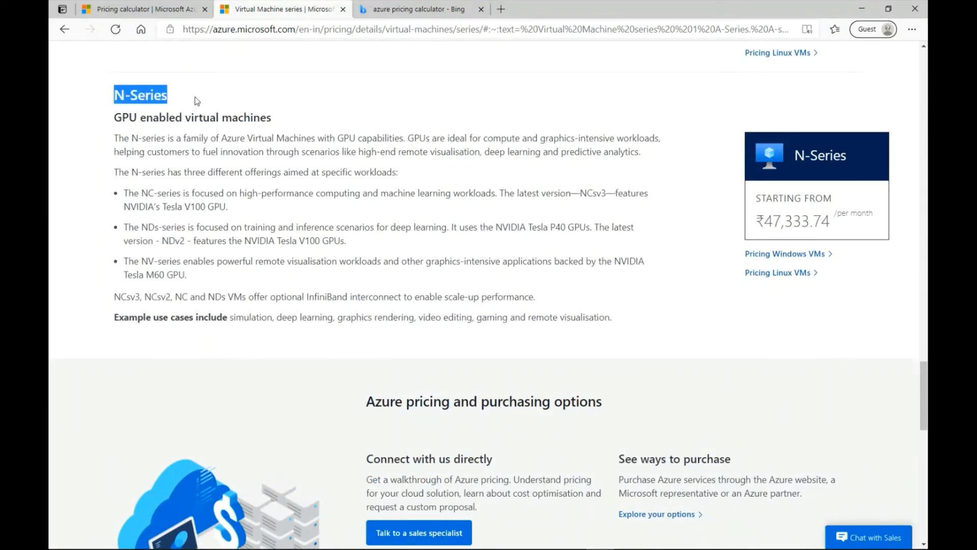
click(325, 220)
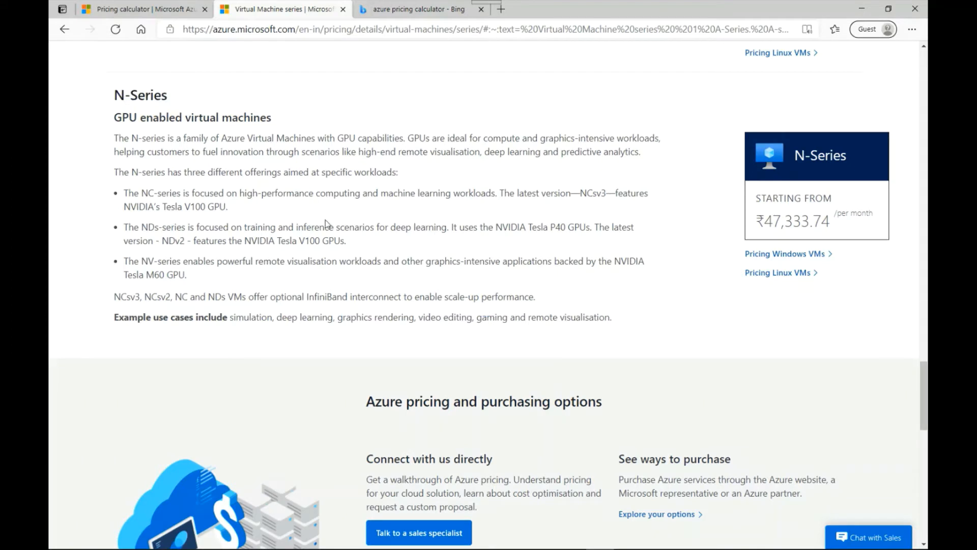
click(154, 9)
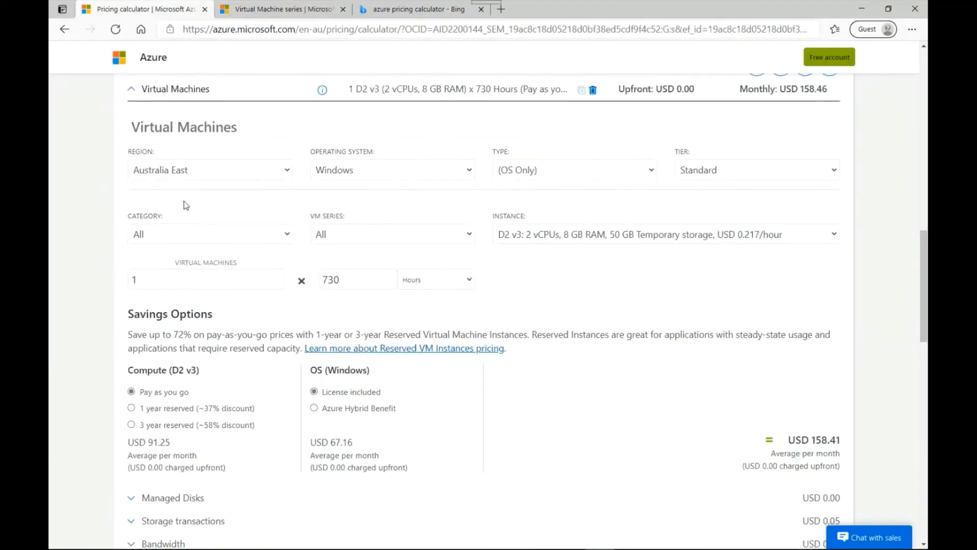
Step: Set the virtual machine category to General purpose
click(174, 235)
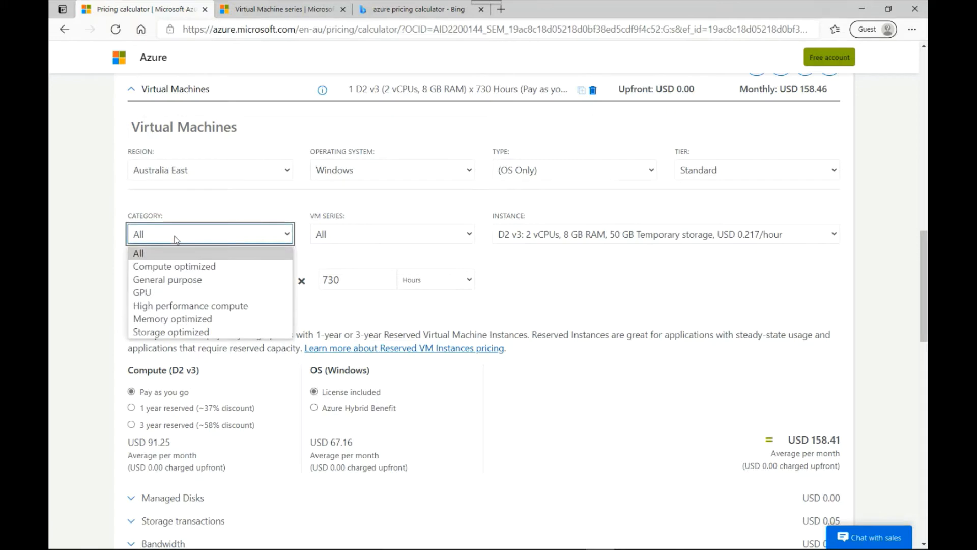
click(176, 280)
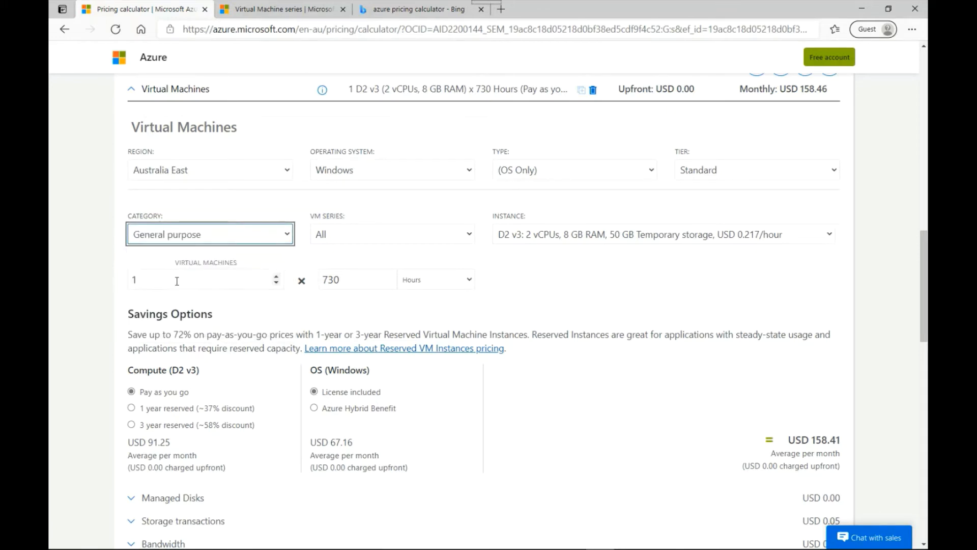
click(202, 206)
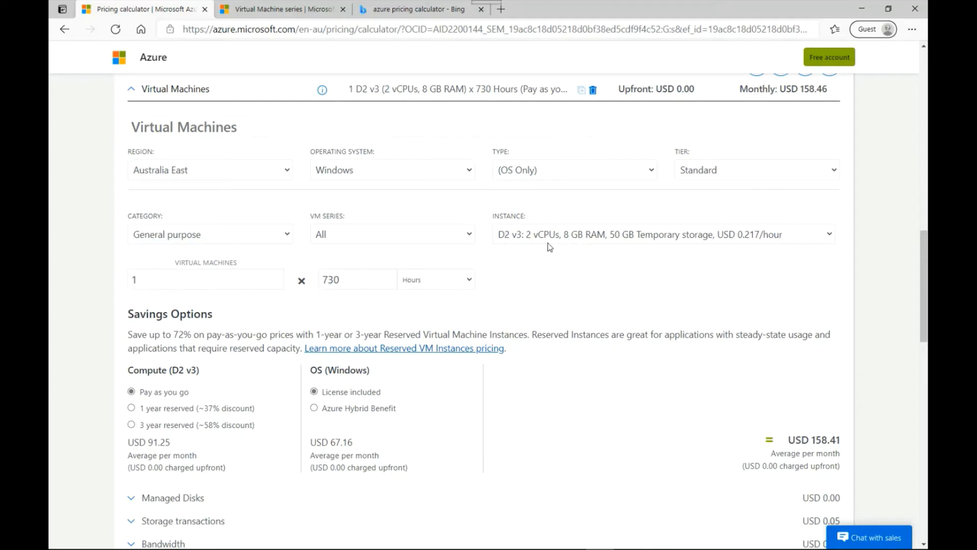
Step: Choose the D2s v3 instance with 2 vCPUs, 8 GB RAM and 16 GB temporary storage
click(600, 240)
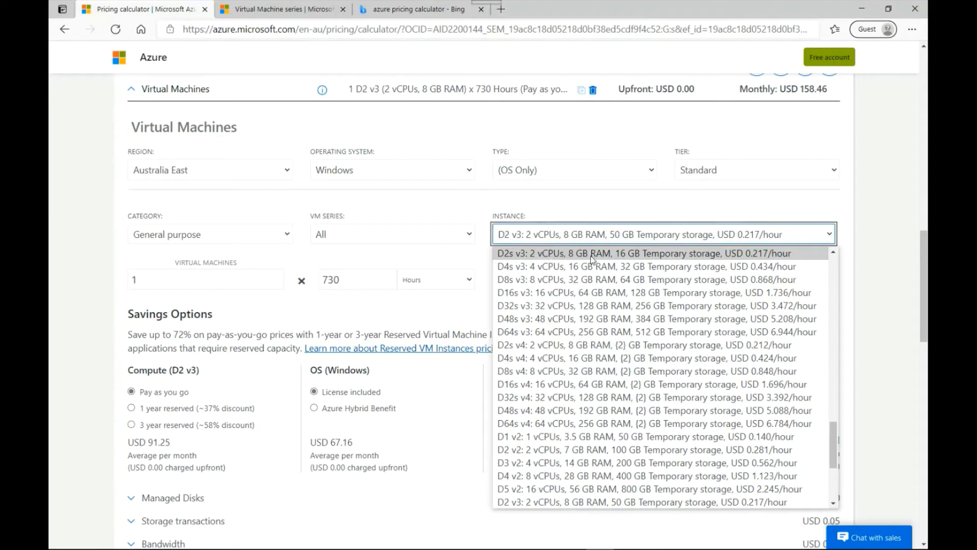
click(655, 254)
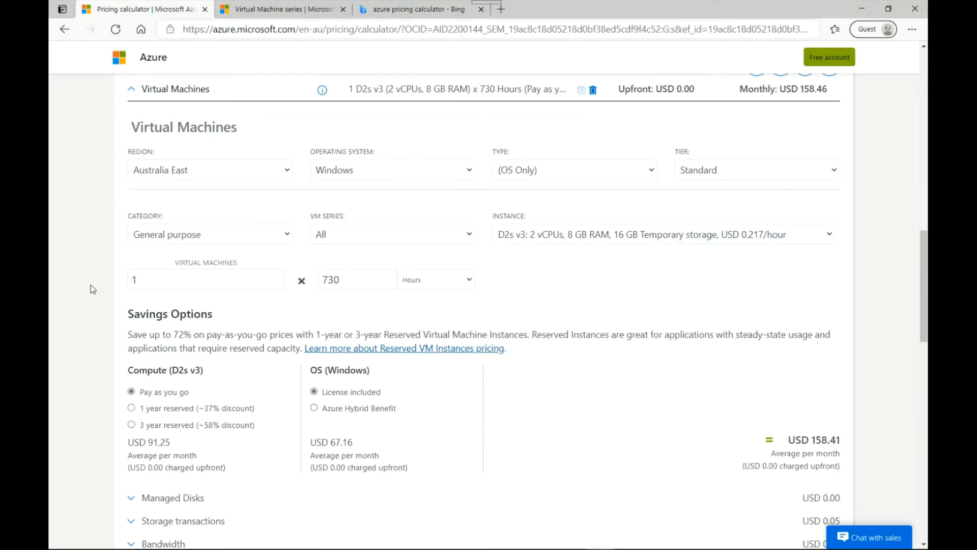
drag(146, 280, 130, 278)
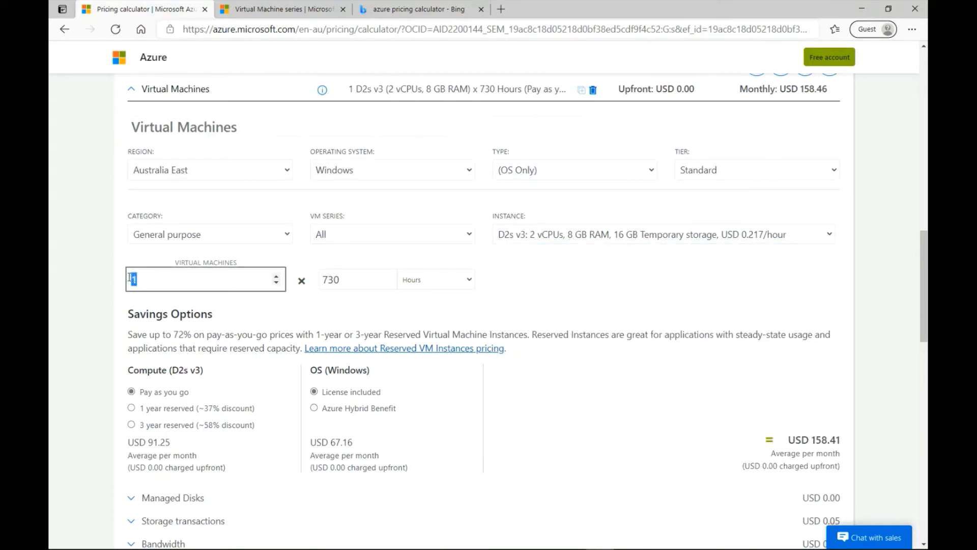
click(58, 280)
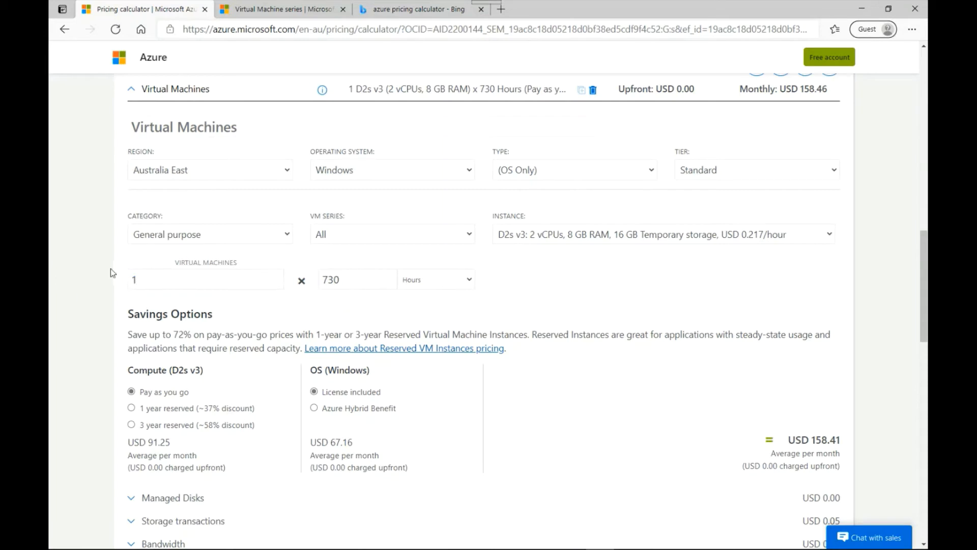
Step: Examine the compute series and average monthly cost shown in the savings options
drag(925, 308, 926, 358)
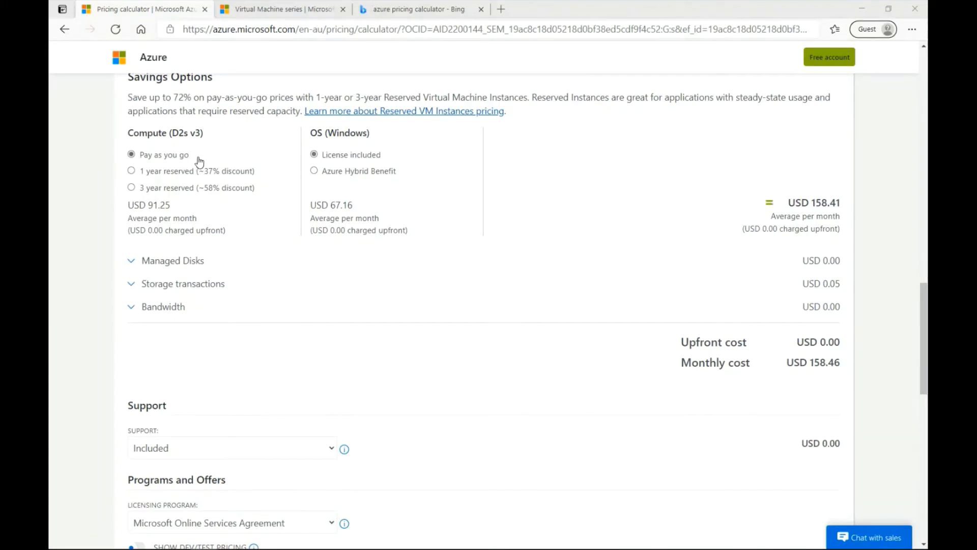
drag(129, 135, 193, 133)
click(174, 132)
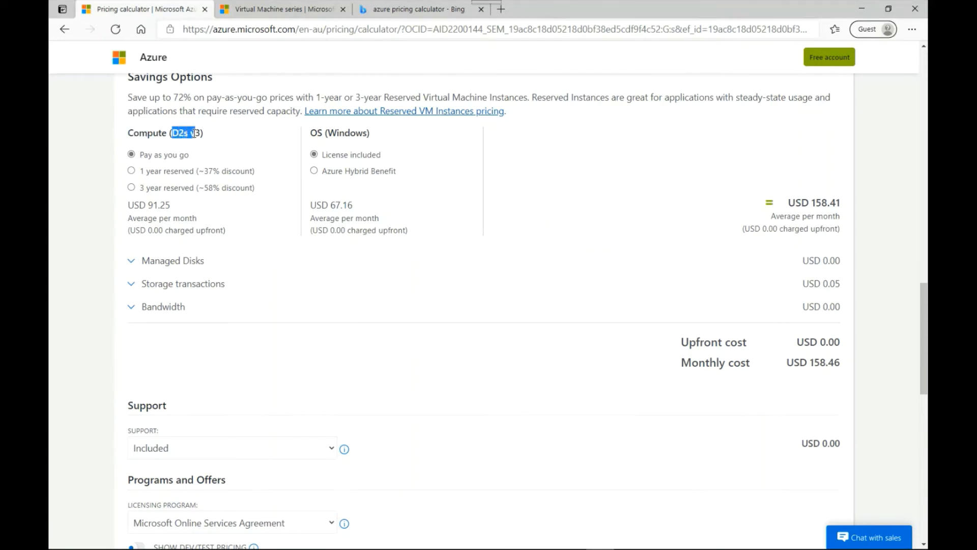
click(212, 139)
drag(790, 202, 843, 208)
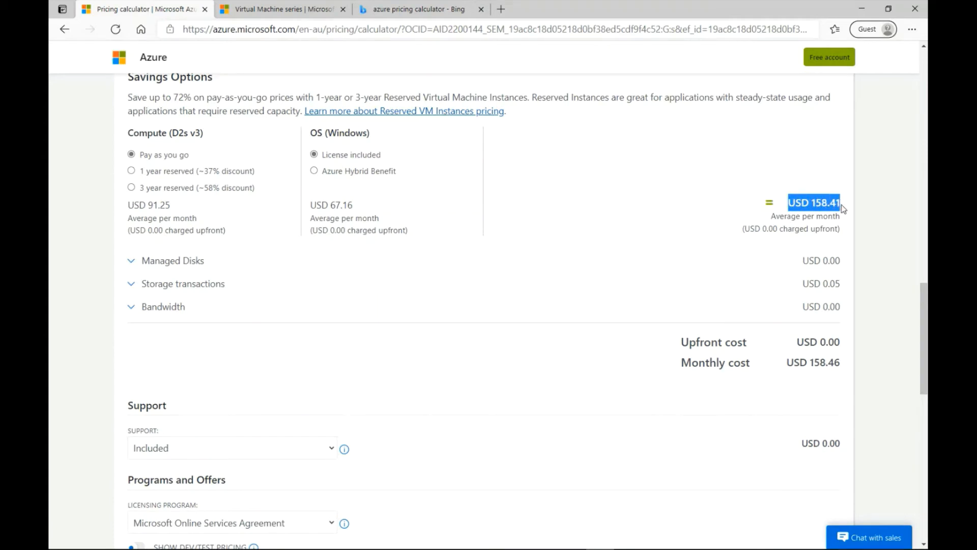
click(845, 239)
drag(783, 215, 762, 192)
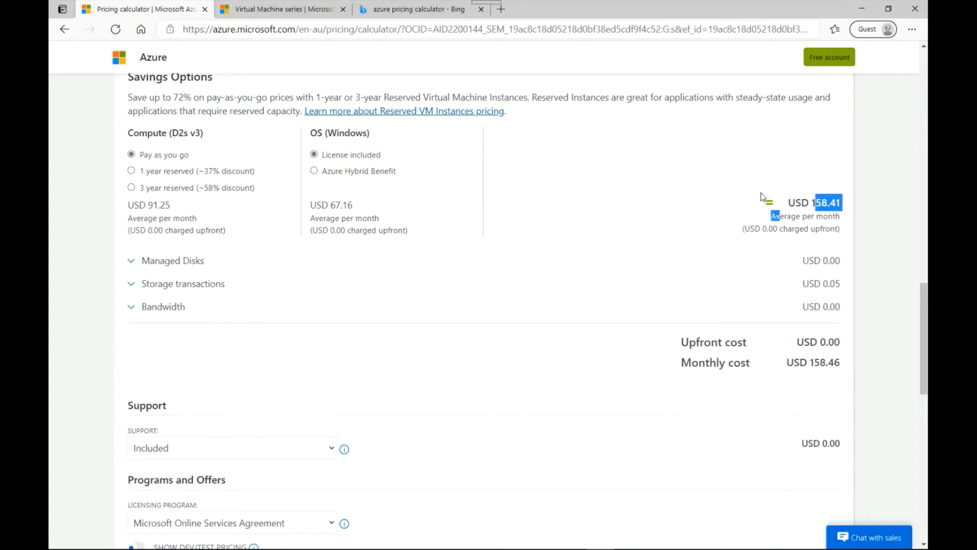
click(627, 167)
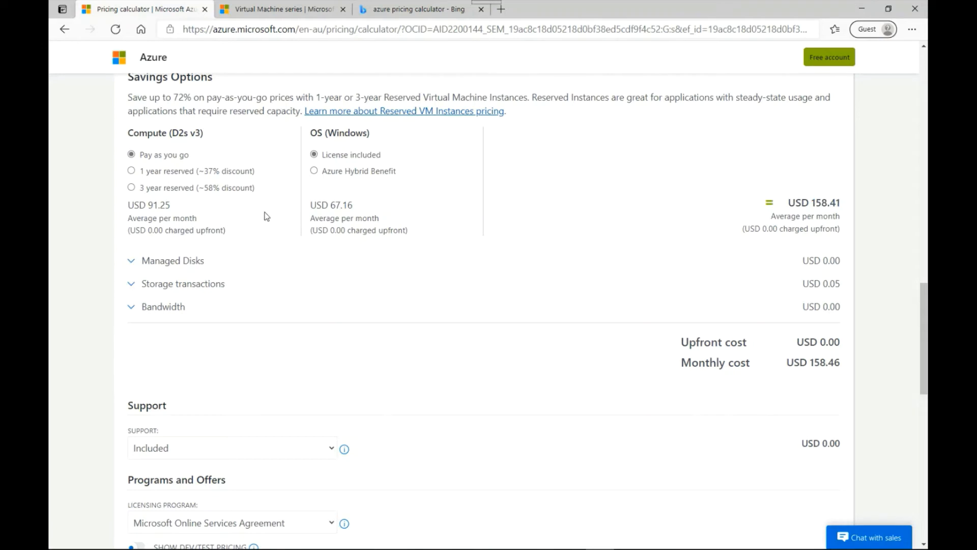
Step: Compare the reservation options and select 3 year reserved for the compute
click(132, 172)
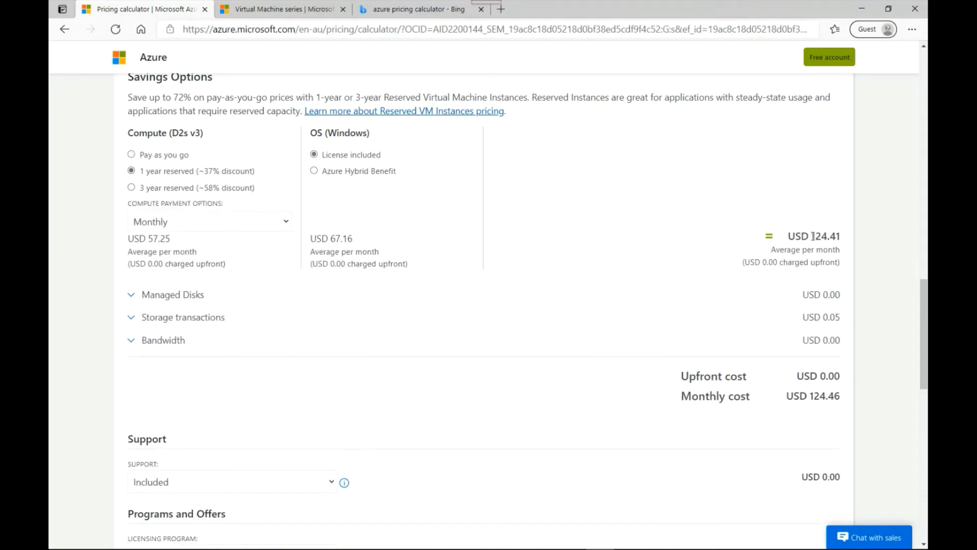
drag(790, 235, 843, 236)
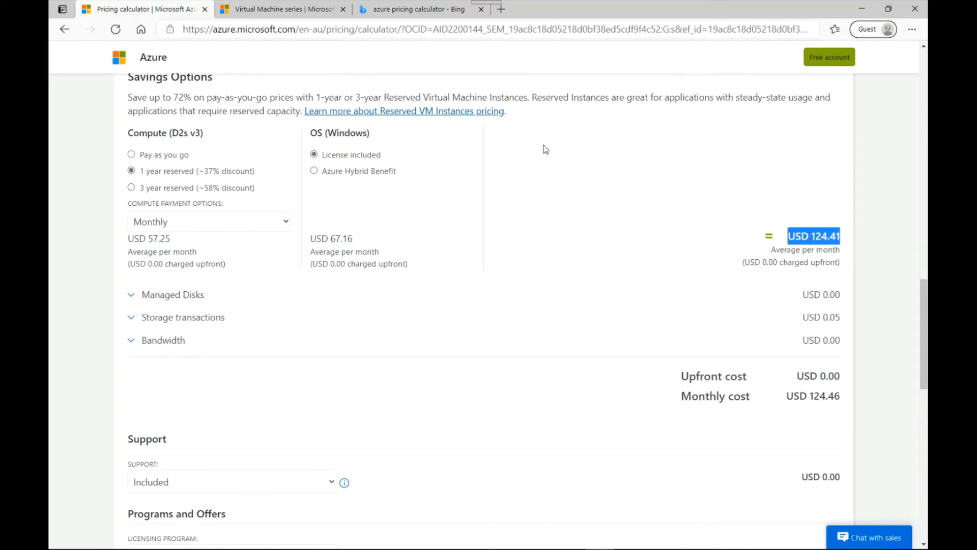
click(132, 188)
drag(813, 234, 844, 242)
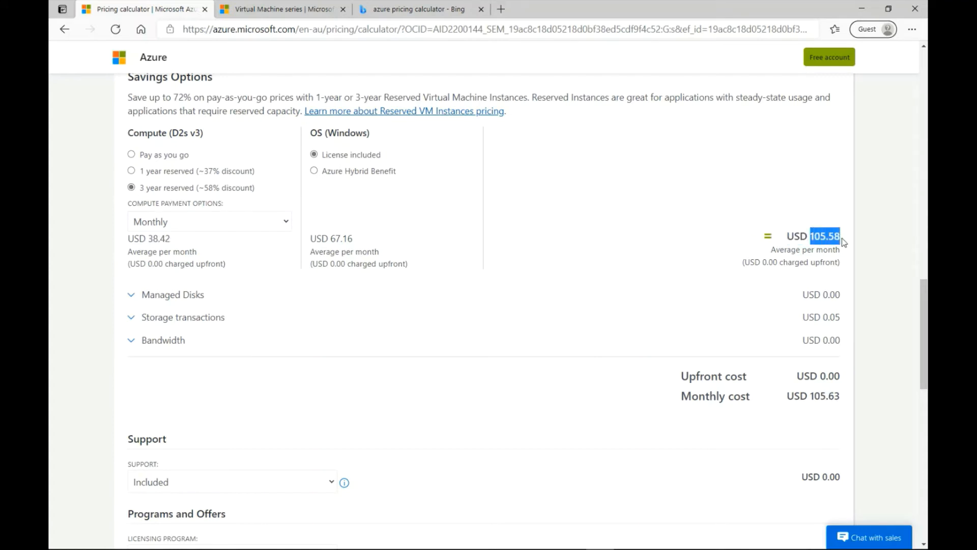
click(809, 260)
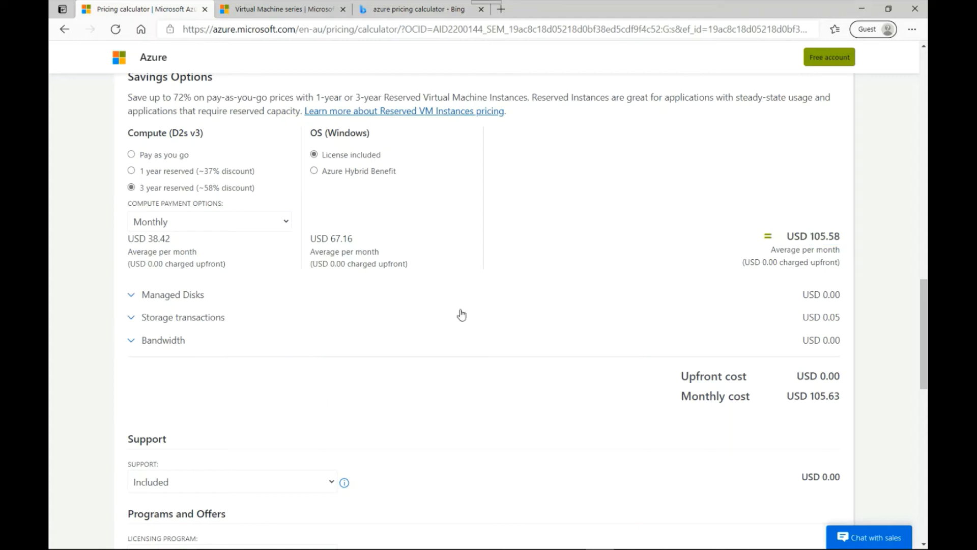
click(131, 155)
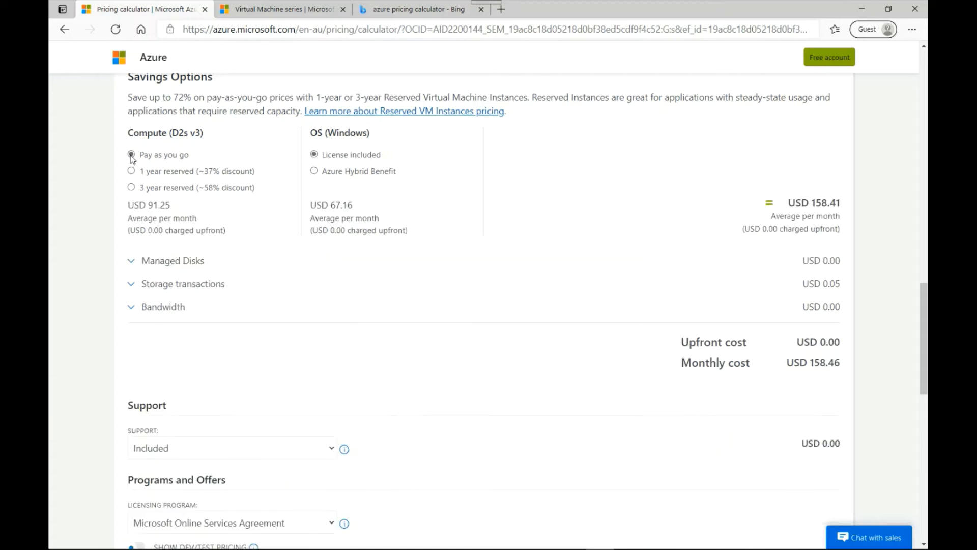
click(132, 188)
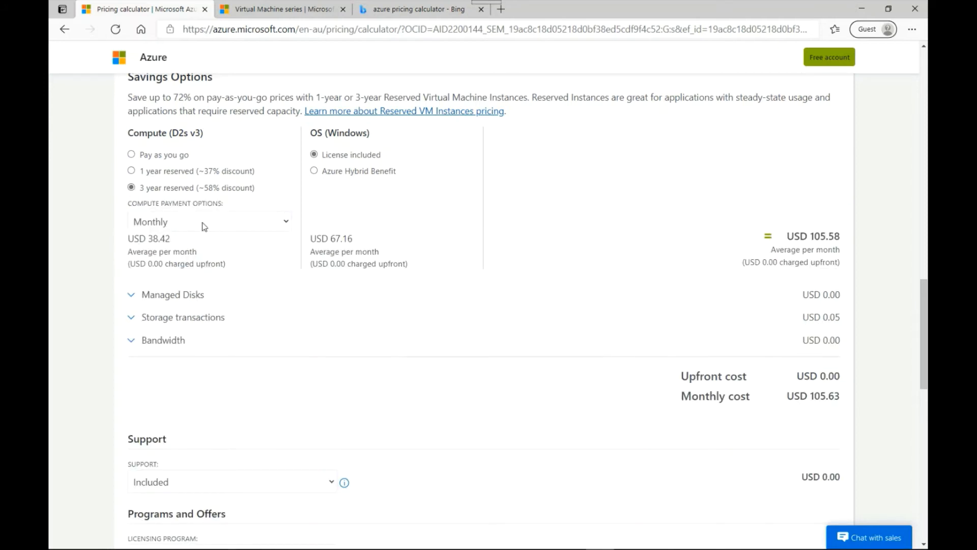
Step: Compare the Upfront and Monthly compute payment options, leaving Monthly selected
click(155, 222)
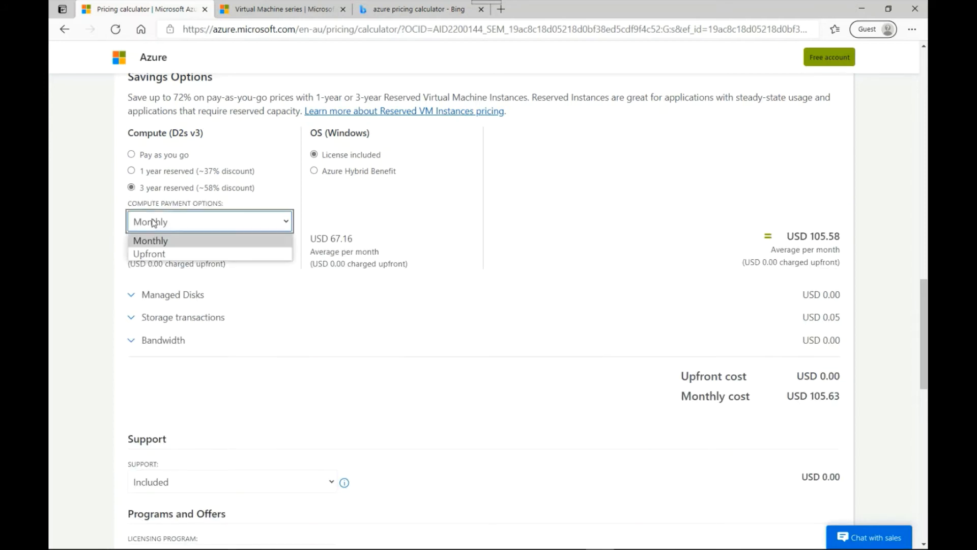
click(148, 254)
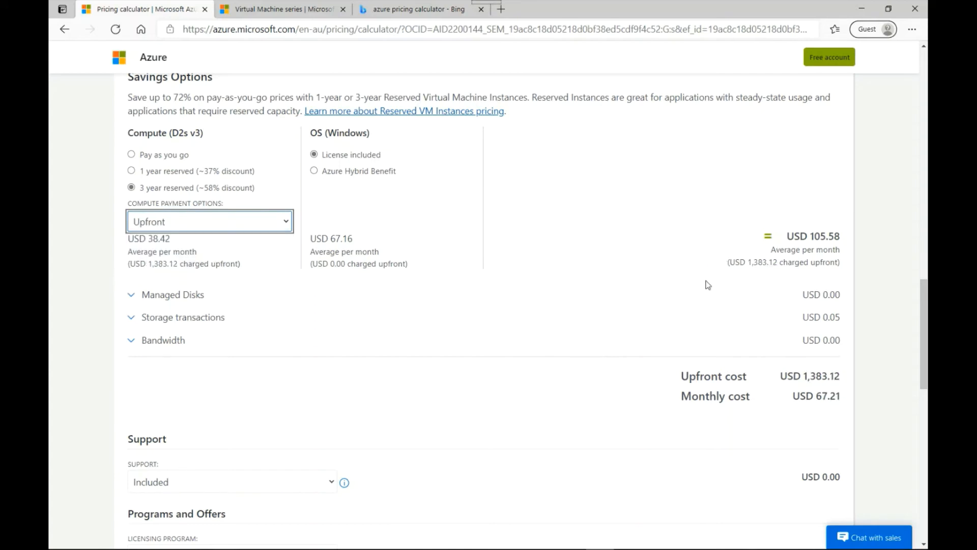
drag(761, 378, 842, 399)
click(610, 290)
click(185, 222)
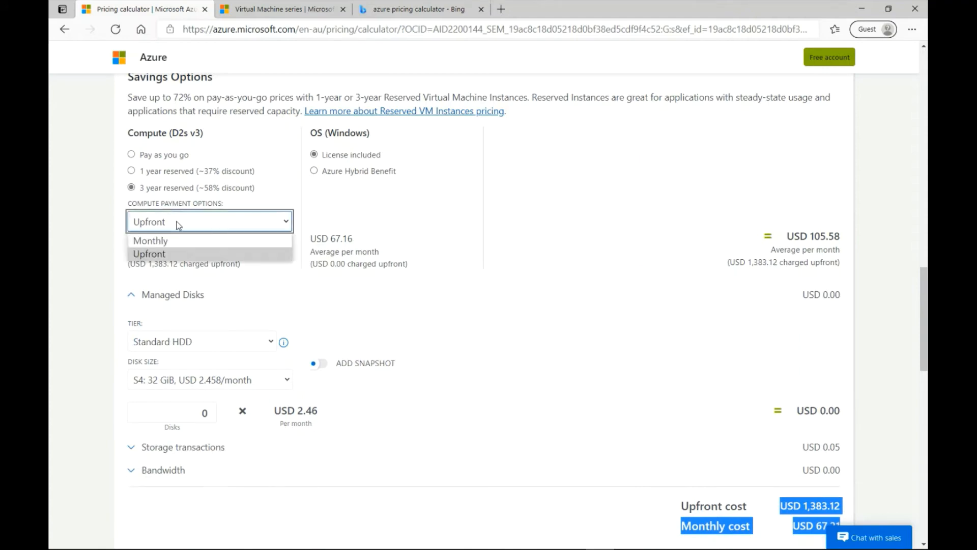
click(165, 241)
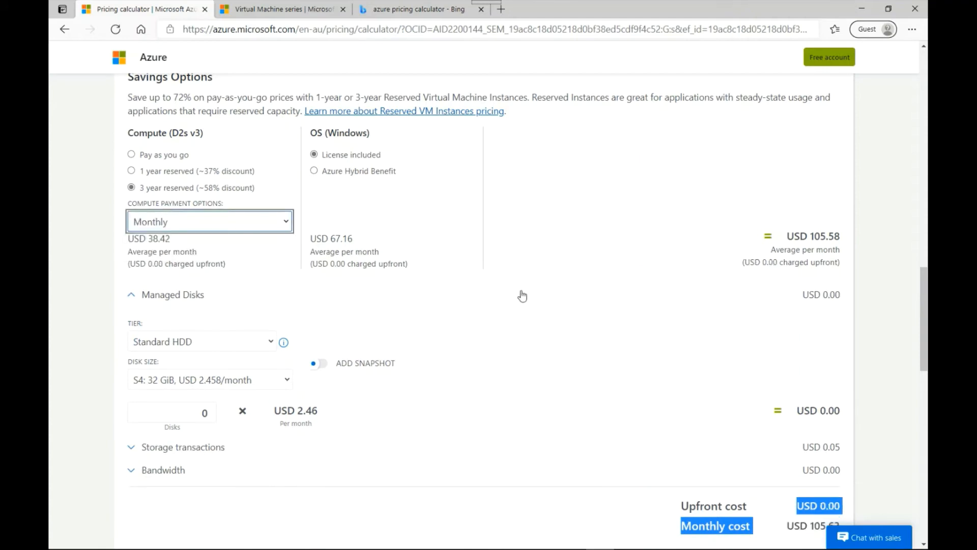
Step: Open the Purchase options page in a new window, read it, and close it
scroll(550, 270, down, 12)
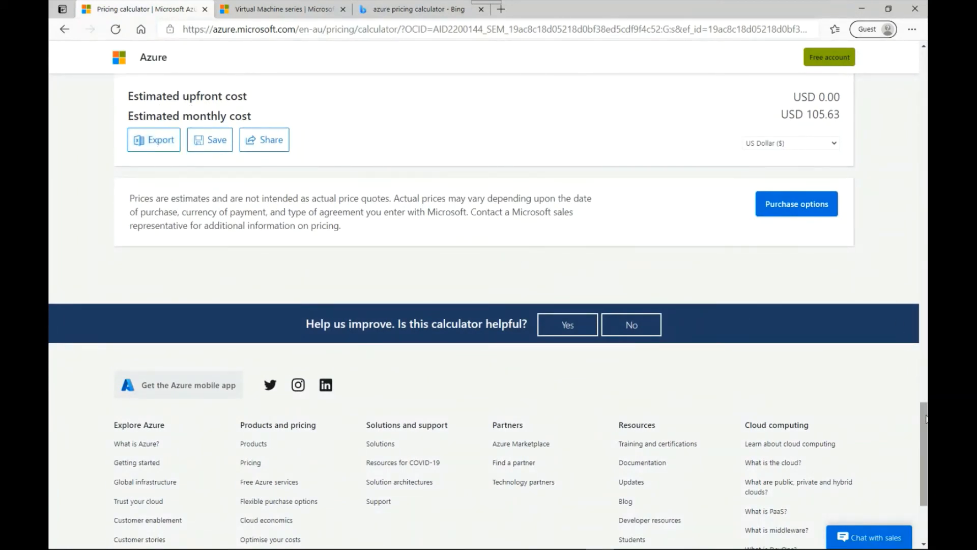
scroll(908, 346, up, 8)
scroll(914, 354, down, 3)
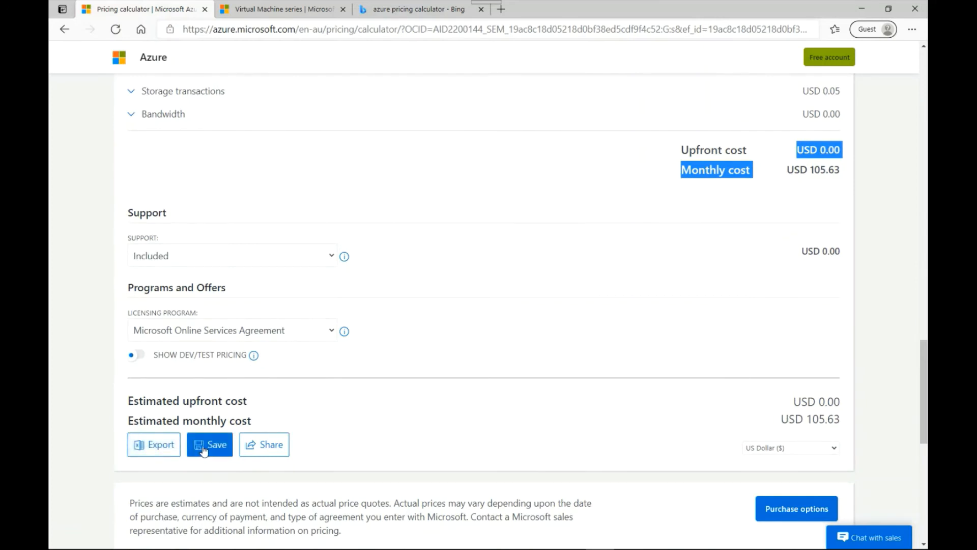
right_click(796, 511)
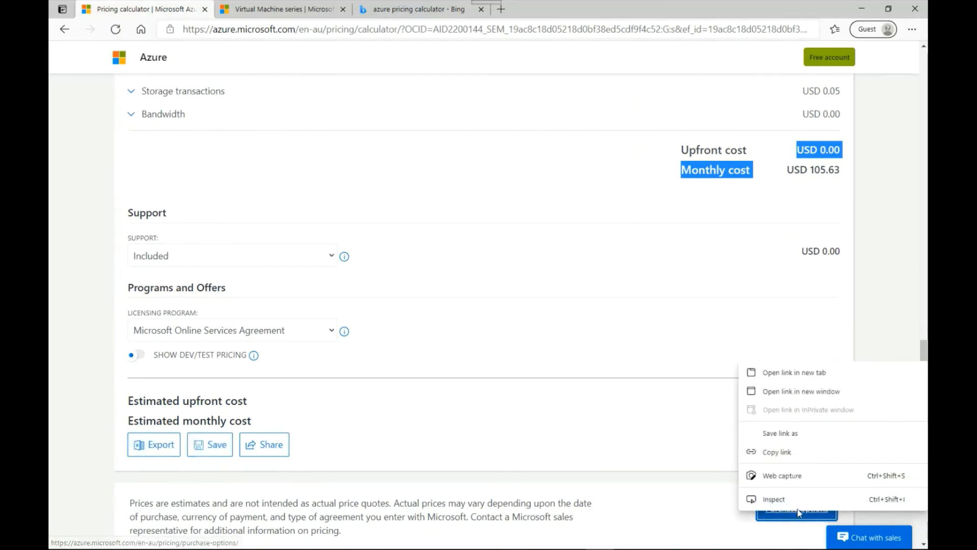
click(797, 394)
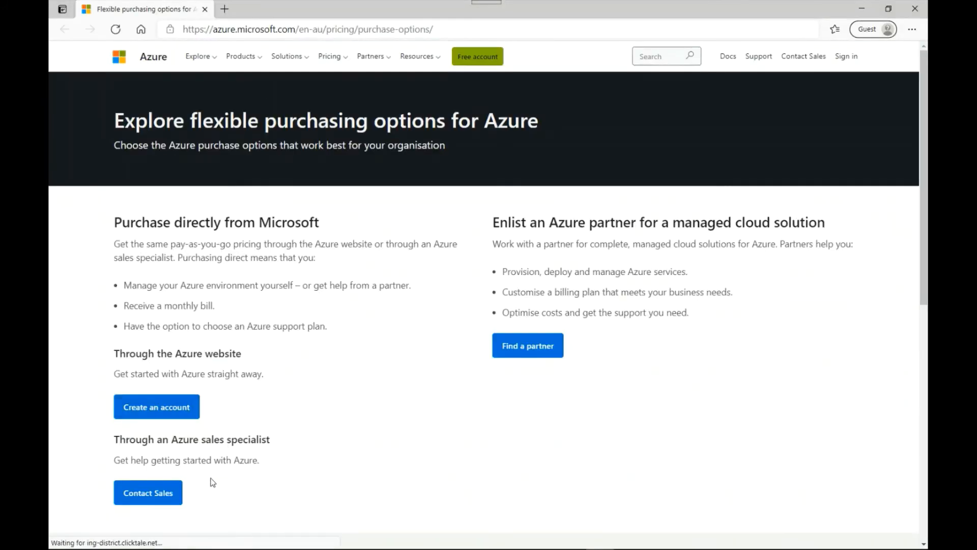
drag(272, 441, 100, 447)
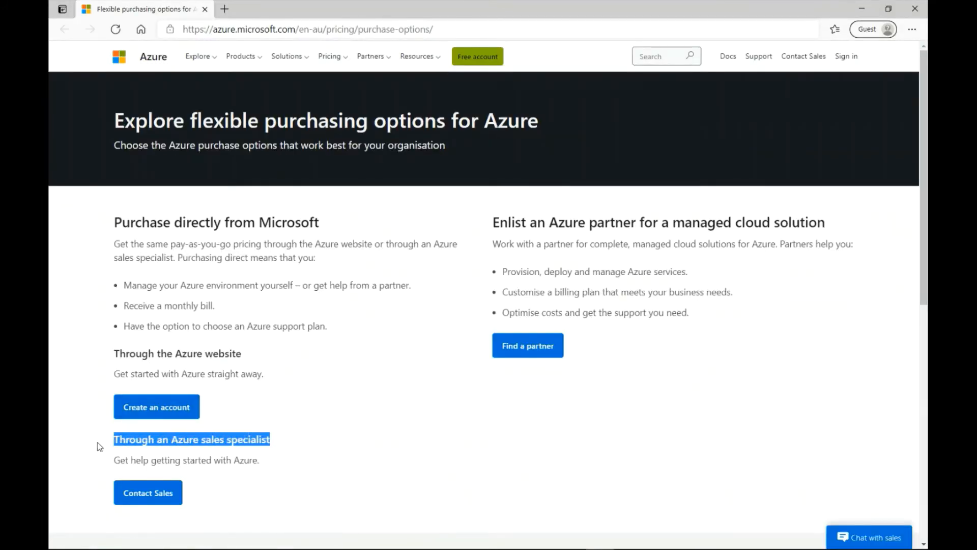
click(147, 453)
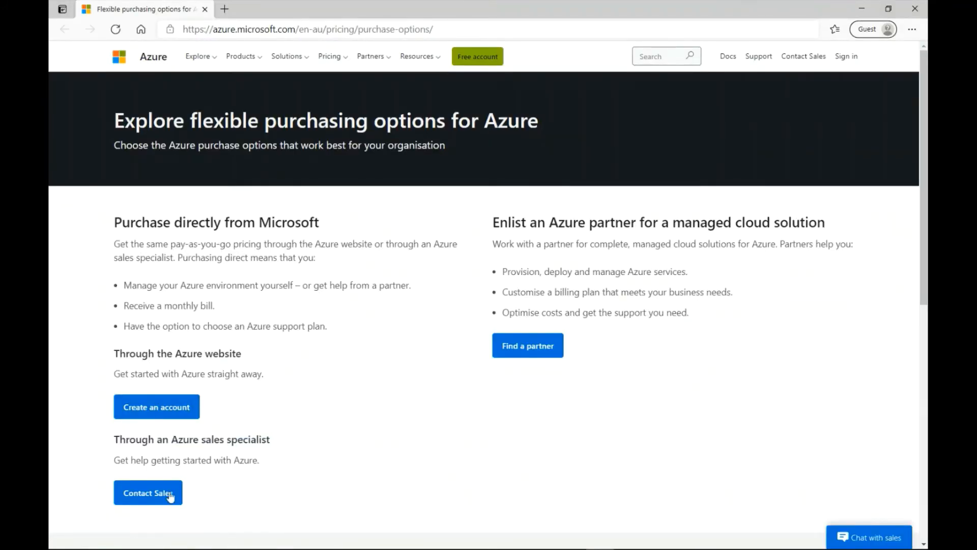
click(204, 9)
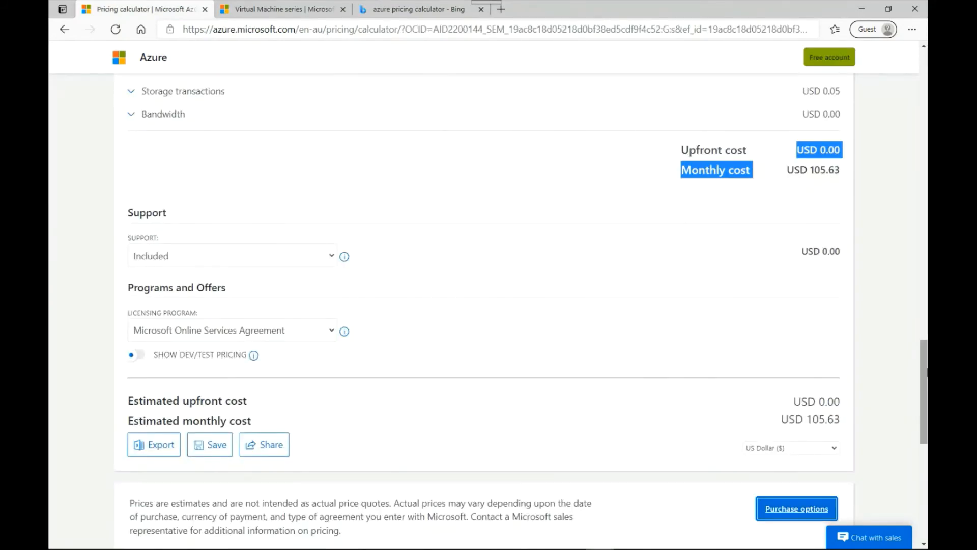
Step: Delete the virtual machine entry from the estimate
drag(925, 375, 925, 182)
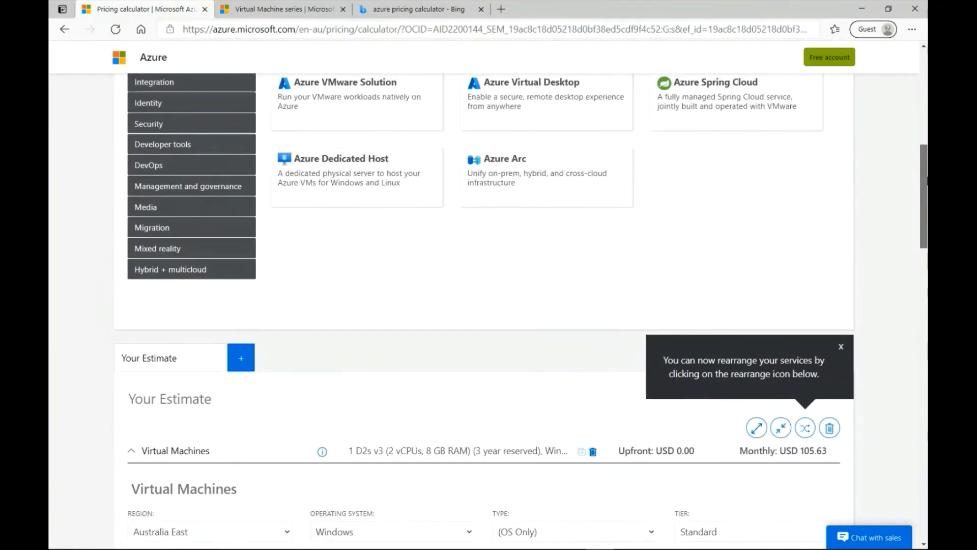
click(828, 430)
click(585, 322)
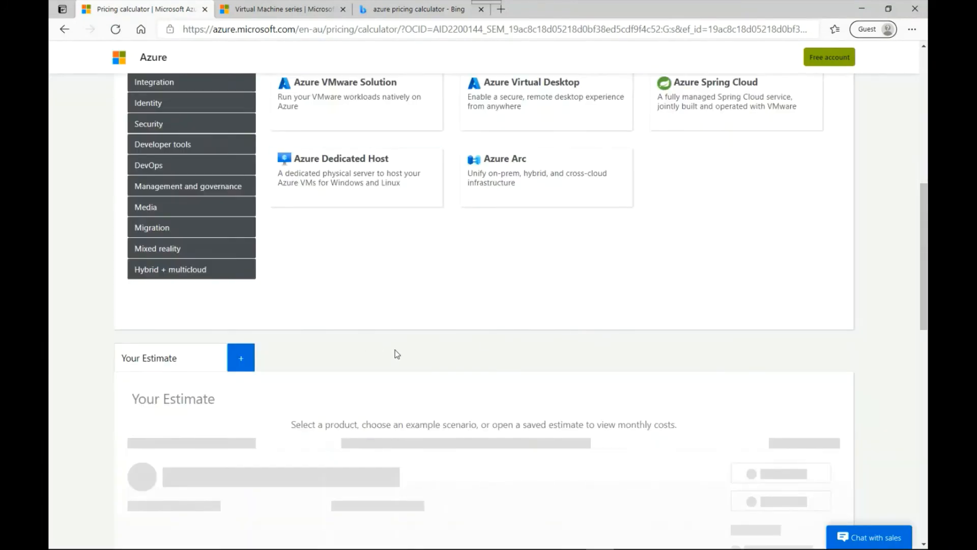
Step: Add Storage Accounts to the estimate from the Storage product category
scroll(396, 354, up, 9)
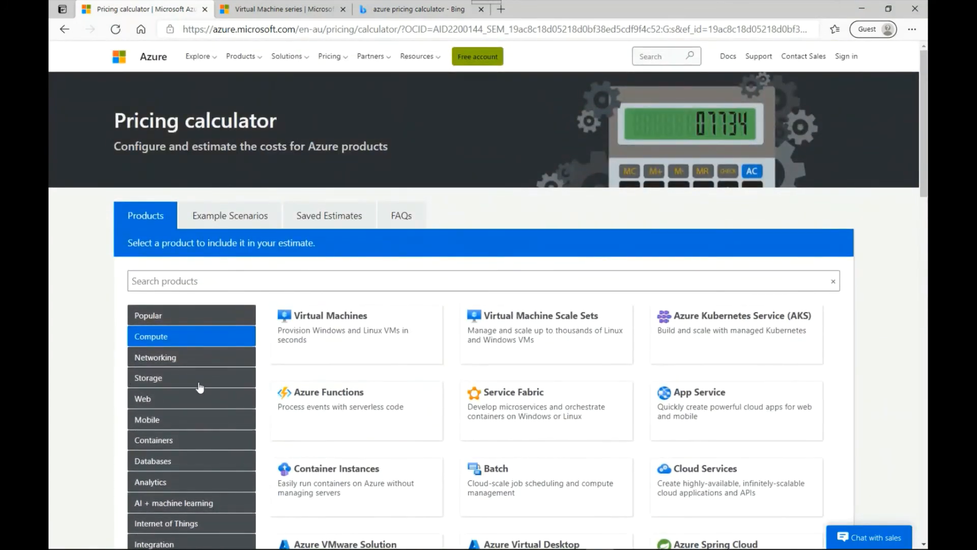
click(155, 379)
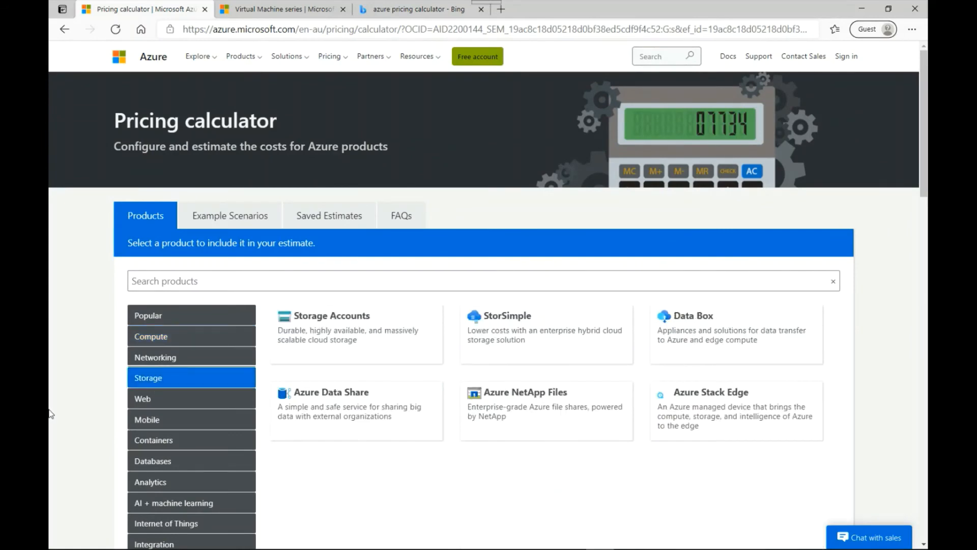
click(360, 333)
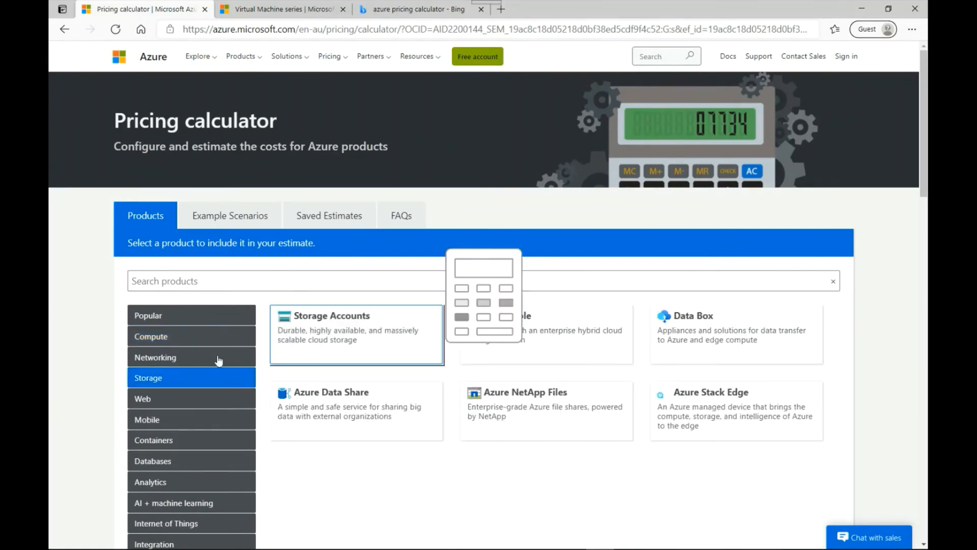
scroll(812, 349, down, 6)
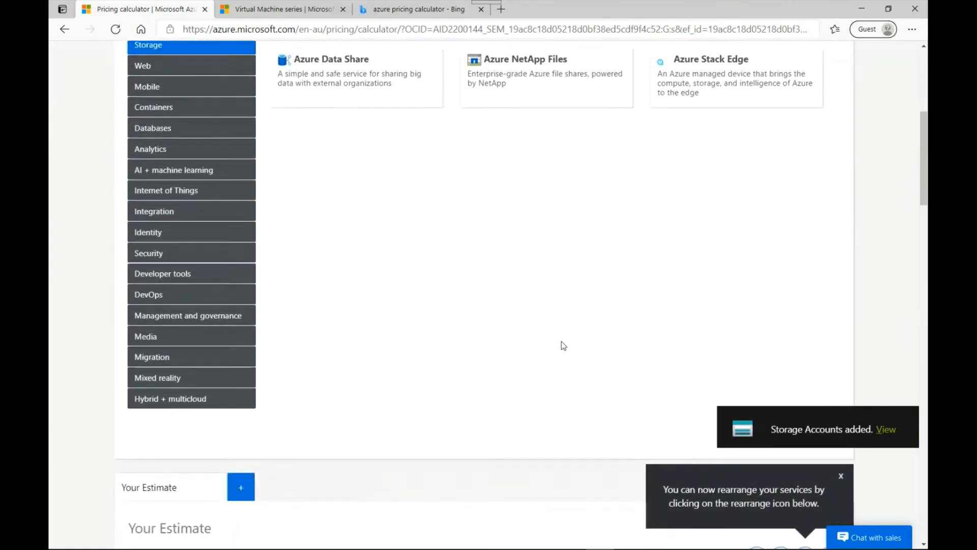
Step: Keep the storage account's region as East US and set its type to File Storage
scroll(561, 341, down, 5)
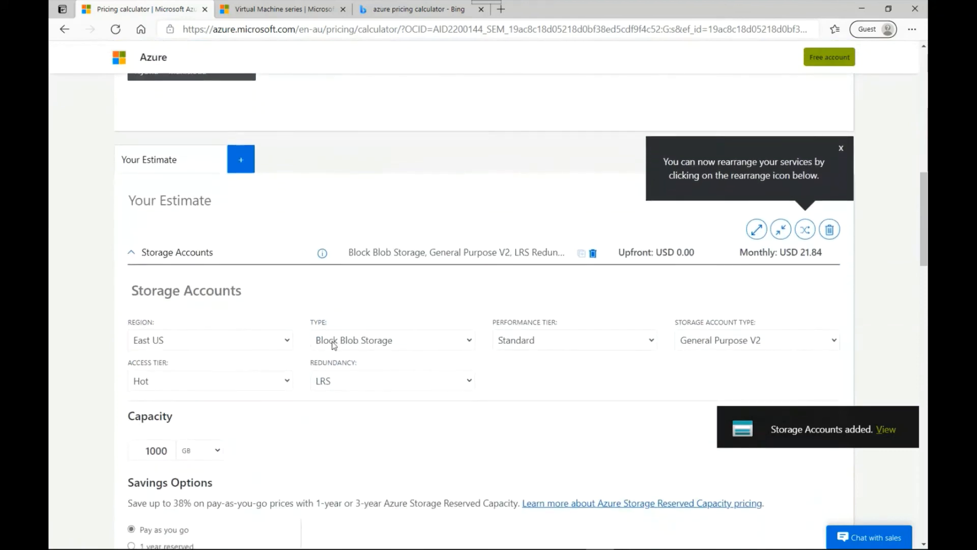
click(174, 345)
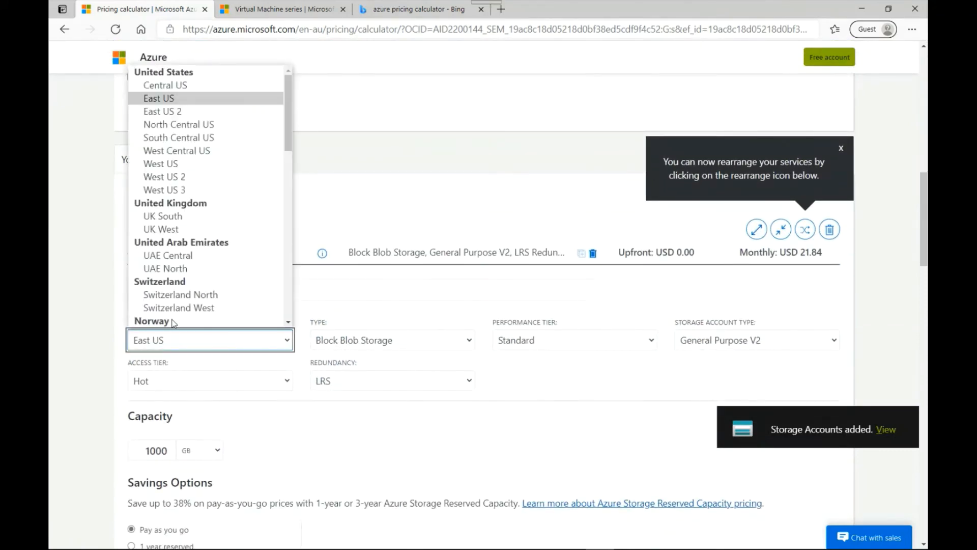
click(170, 99)
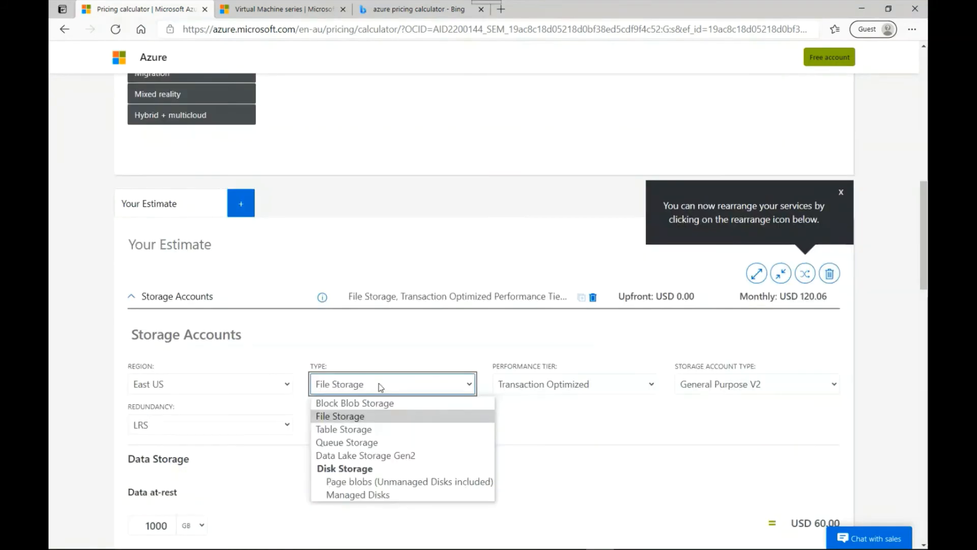
click(358, 420)
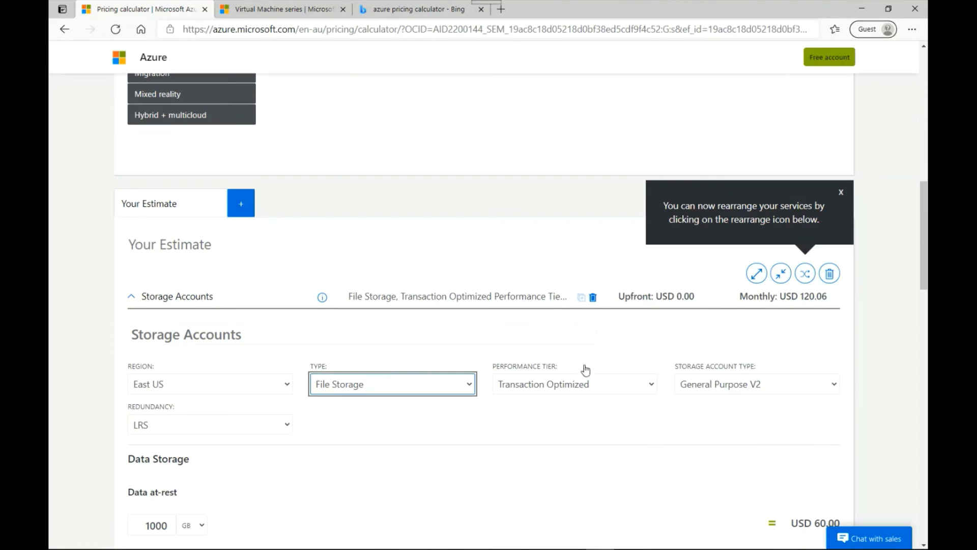
Step: Review the performance tier and storage account type options, keeping Transaction Optimized and General Purpose V2
click(558, 385)
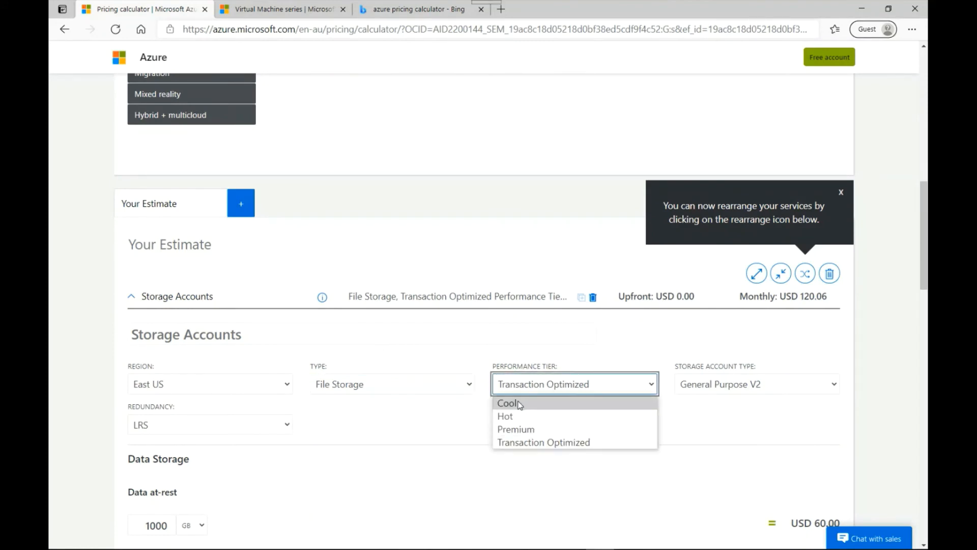
click(523, 443)
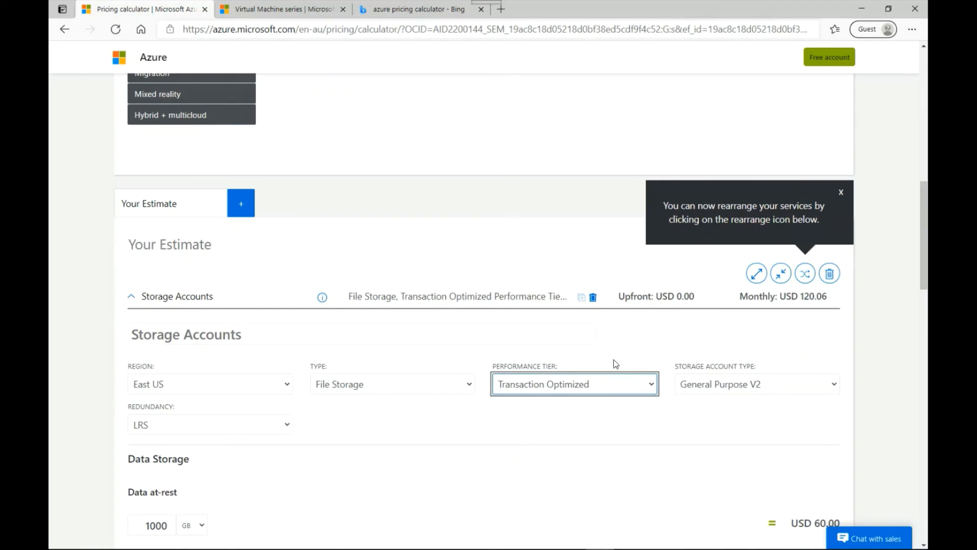
click(744, 390)
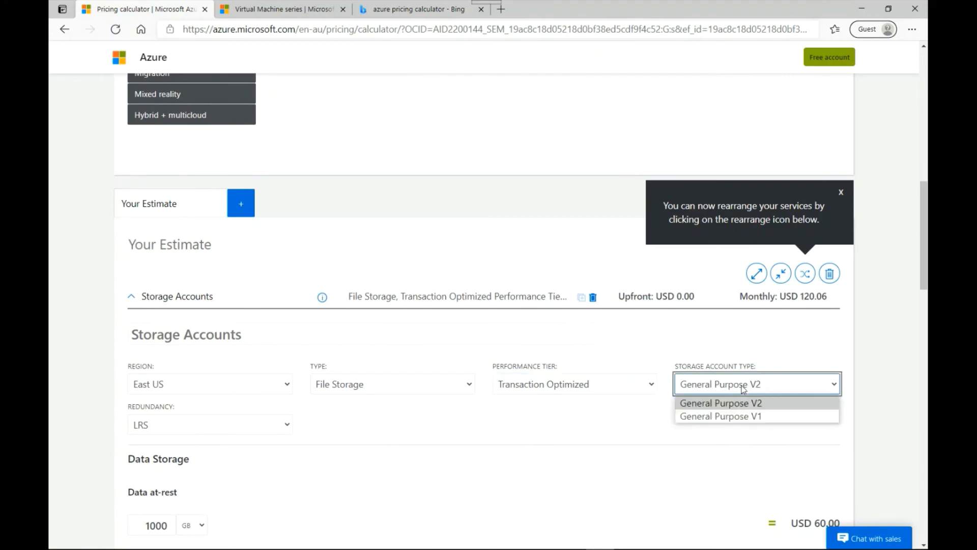
click(743, 387)
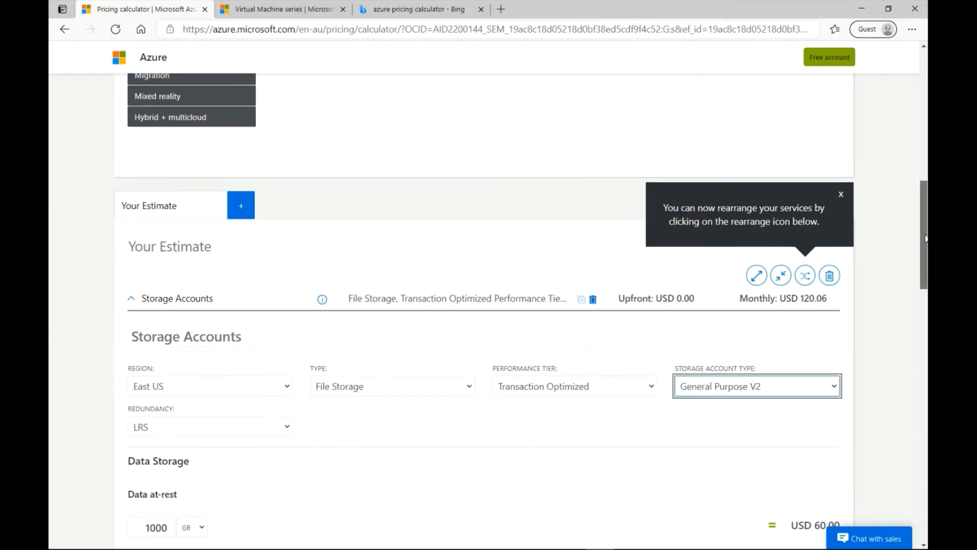
Step: Review the redundancy options for the file storage, keeping LRS selected
drag(925, 240, 925, 270)
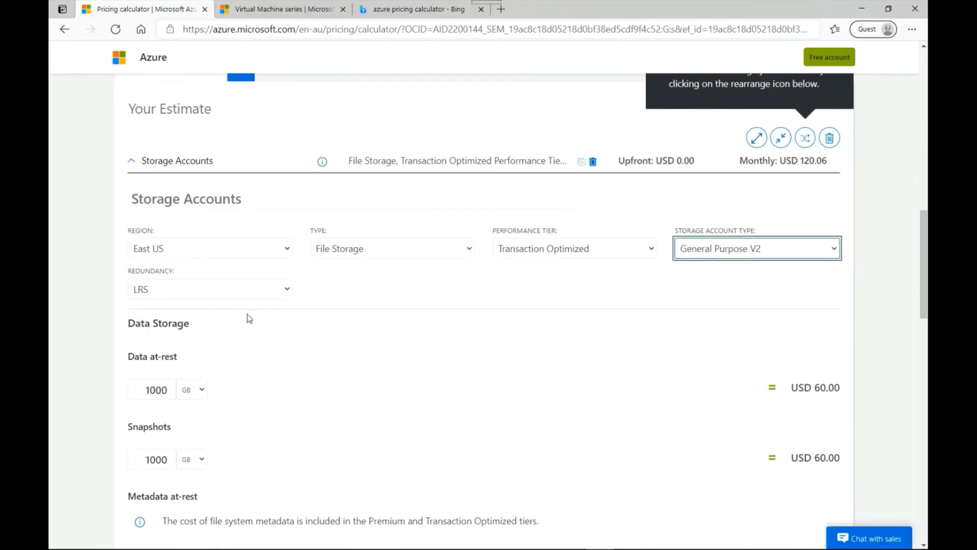
click(185, 288)
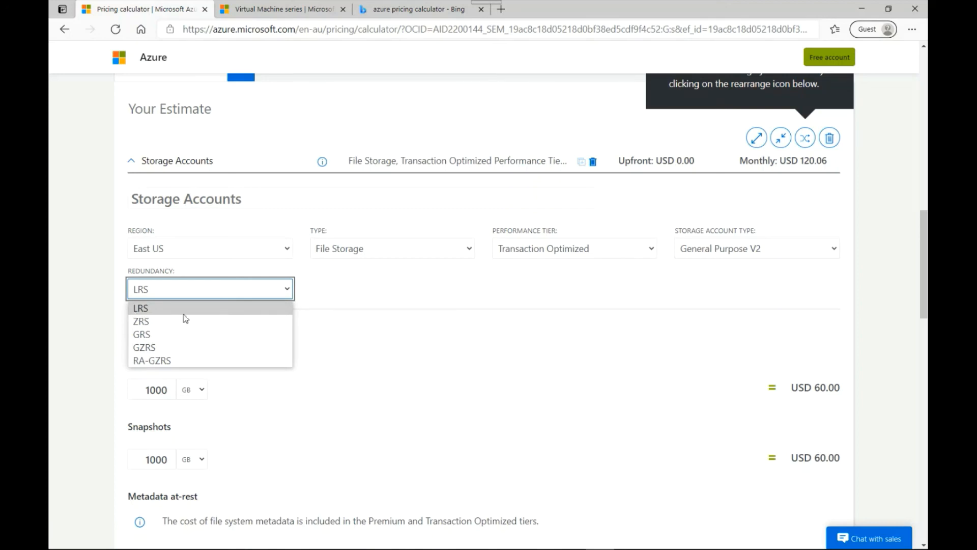
click(157, 310)
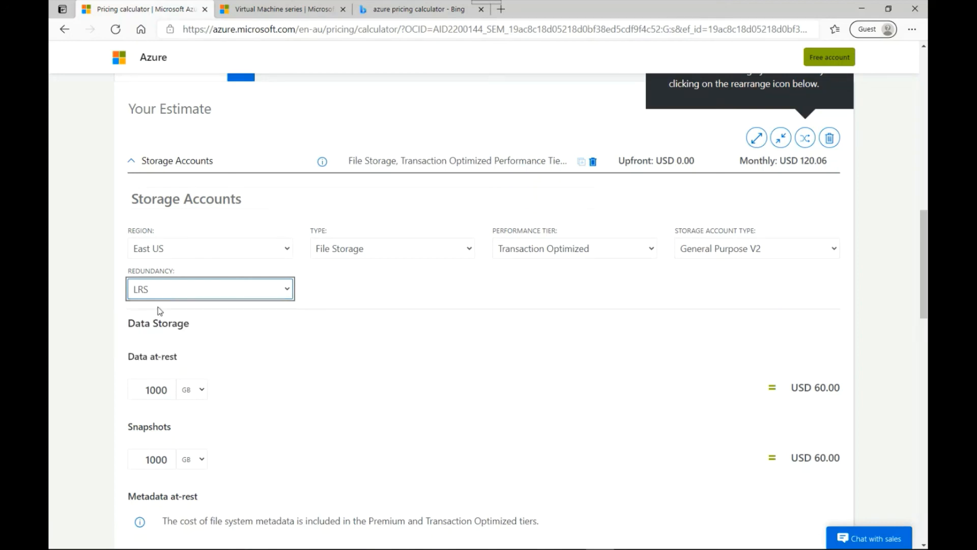
click(460, 286)
drag(925, 275, 925, 280)
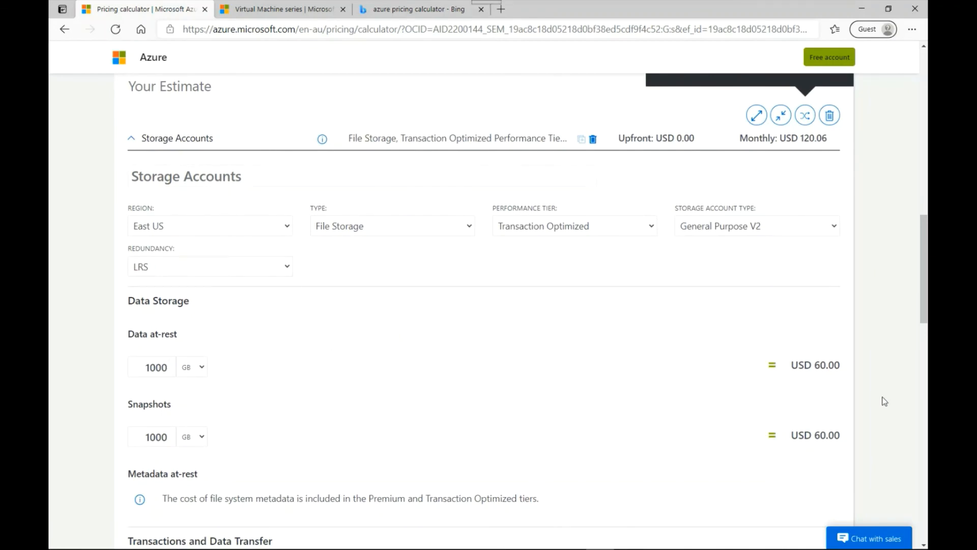
Step: Inspect the Data at-rest cost line and return to the product list at the top of the calculator
drag(811, 364, 844, 367)
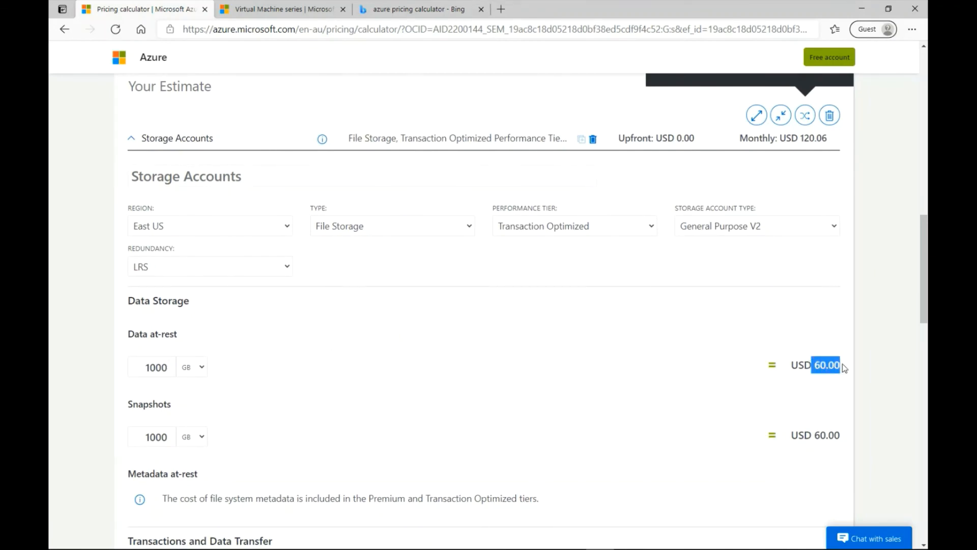
click(805, 392)
drag(924, 273, 925, 119)
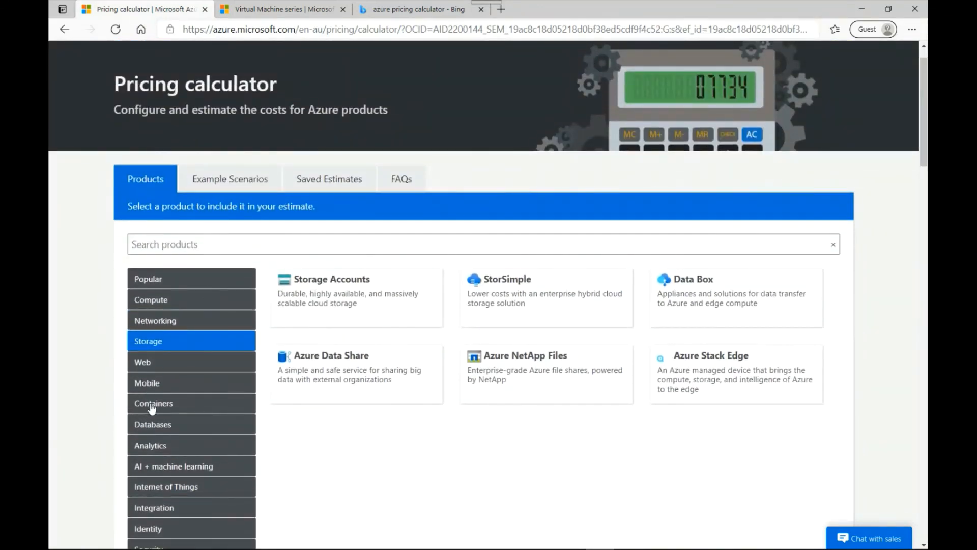